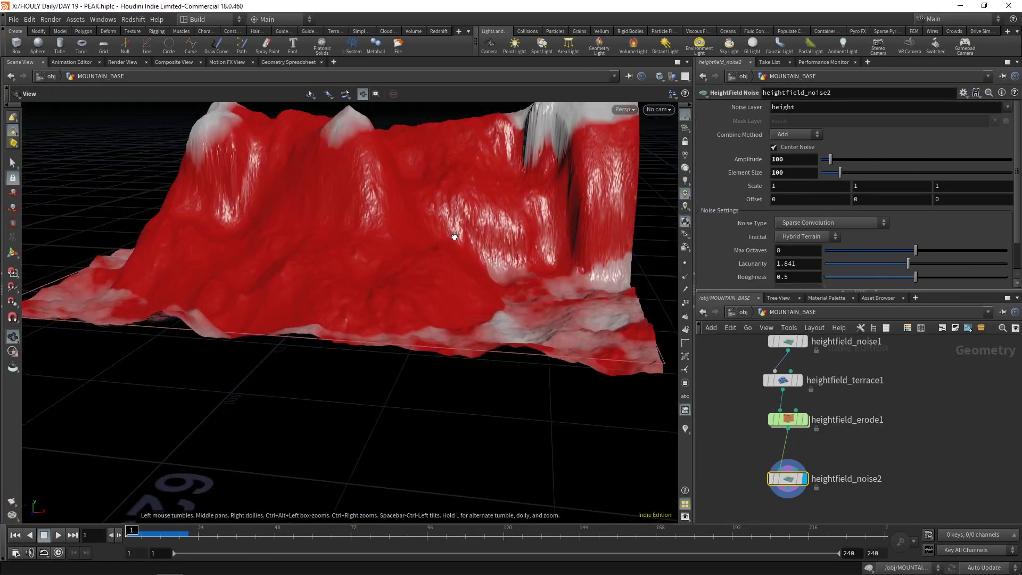
Change the combine method of the heightfield_noise2 node
click(796, 135)
click(788, 188)
click(796, 135)
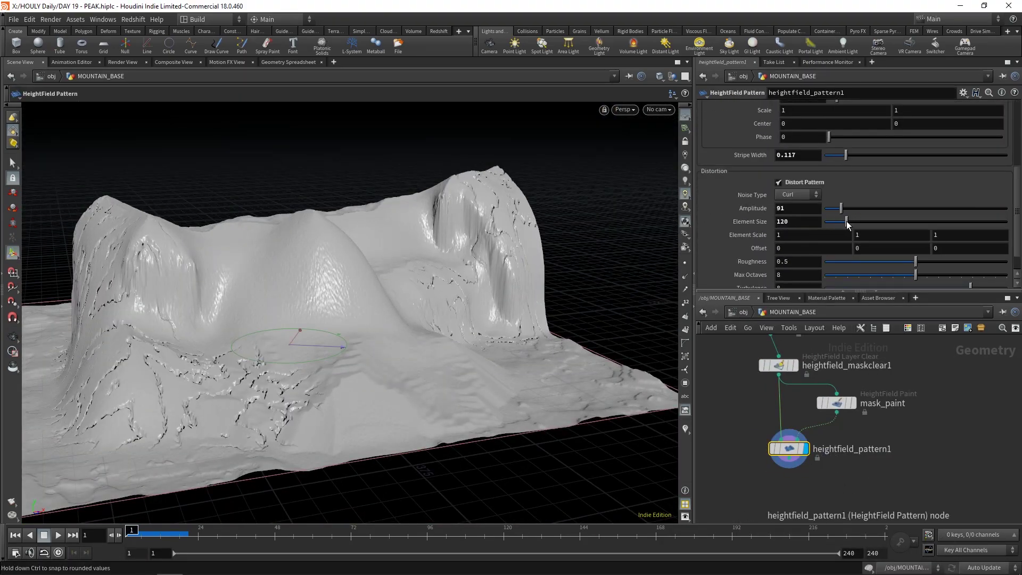
Adjust the curl distortion of the heightfield_pattern1 node and check the terrain
drag(844, 241, 971, 245)
drag(479, 224, 506, 229)
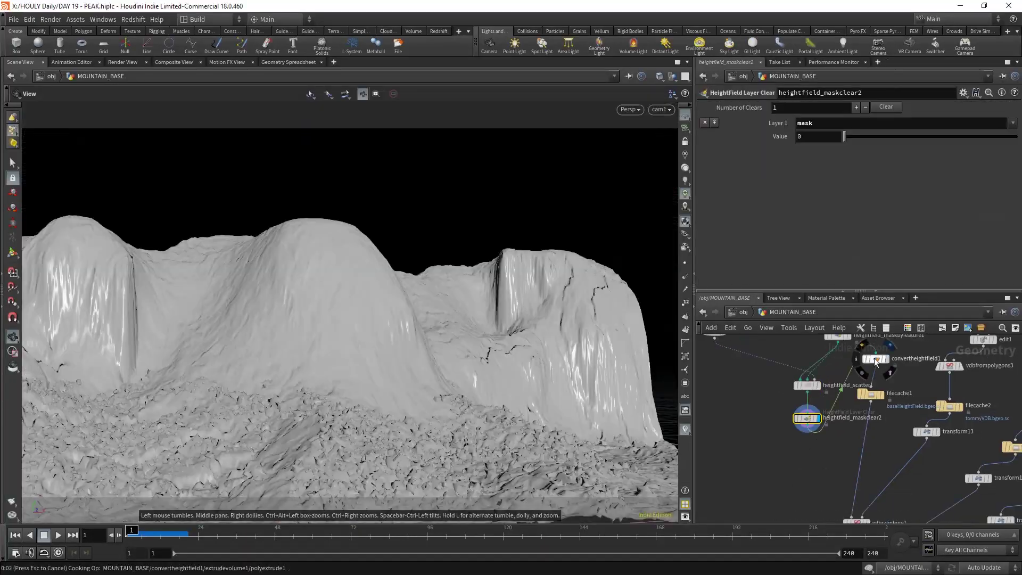
Show the convertheightfield1 node's result, and frame the projected terrain of heightfield_project1
click(884, 360)
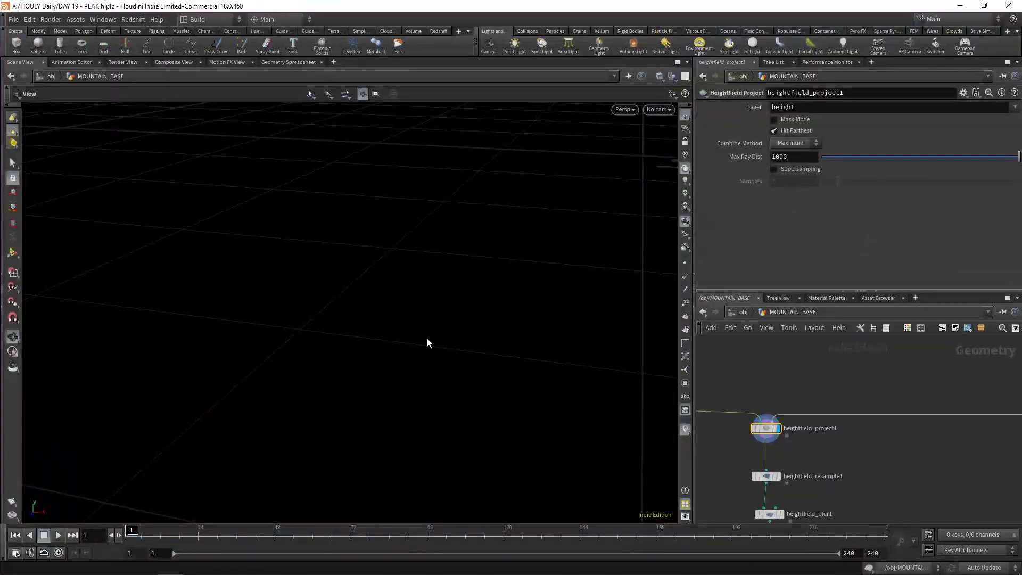
key(g)
drag(369, 326, 442, 304)
scroll(388, 335, up, 2)
scroll(388, 336, down, 2)
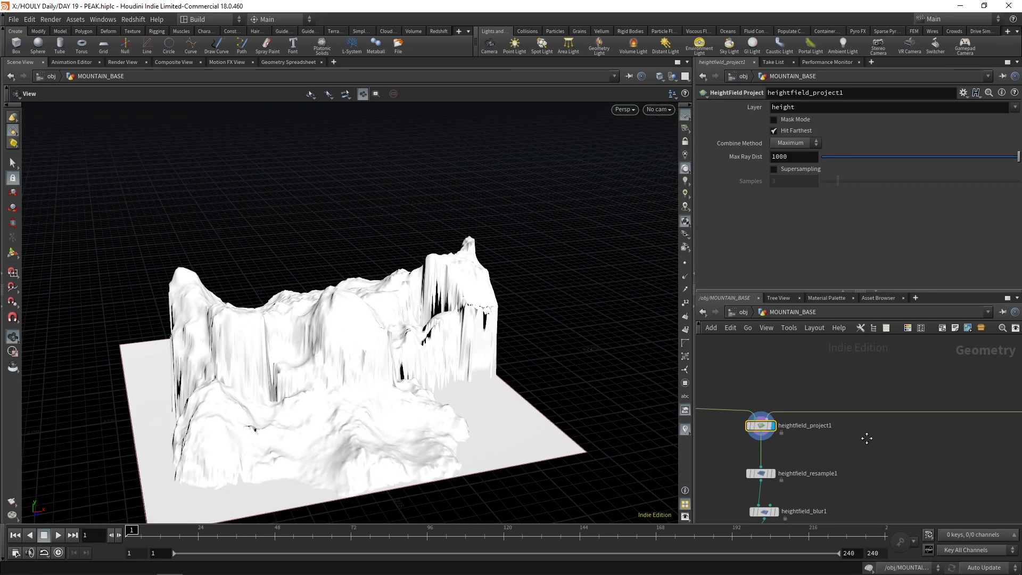
Examine the heightfield_project1 terrain from several angles and trace the nodes that feed into it
scroll(869, 459, down, 4)
scroll(862, 410, down, 3)
drag(262, 347, 308, 339)
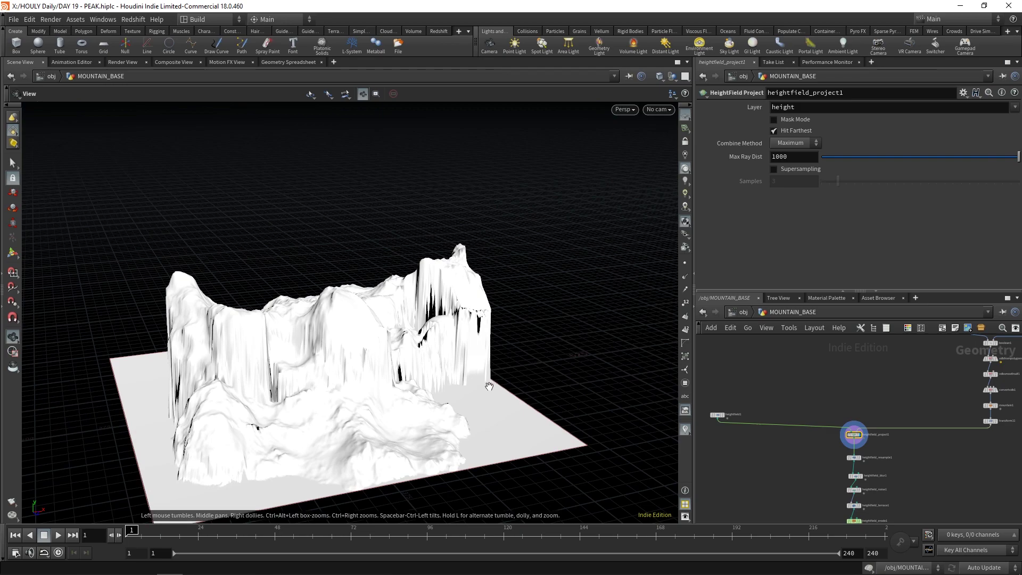
middle_drag(934, 386, 905, 416)
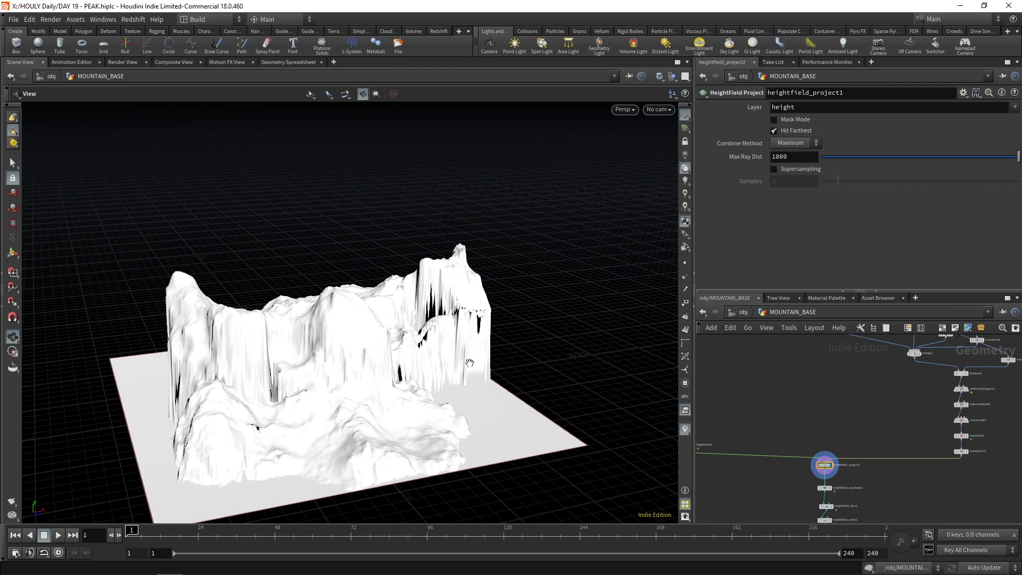
middle_drag(851, 408, 837, 384)
drag(325, 362, 486, 405)
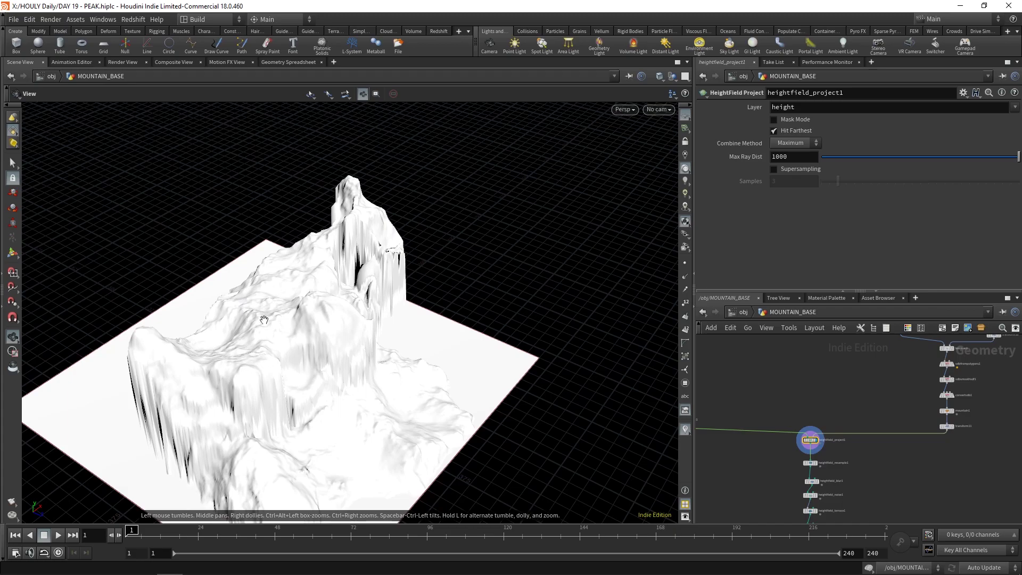
drag(265, 211, 149, 235)
scroll(925, 459, up, 1)
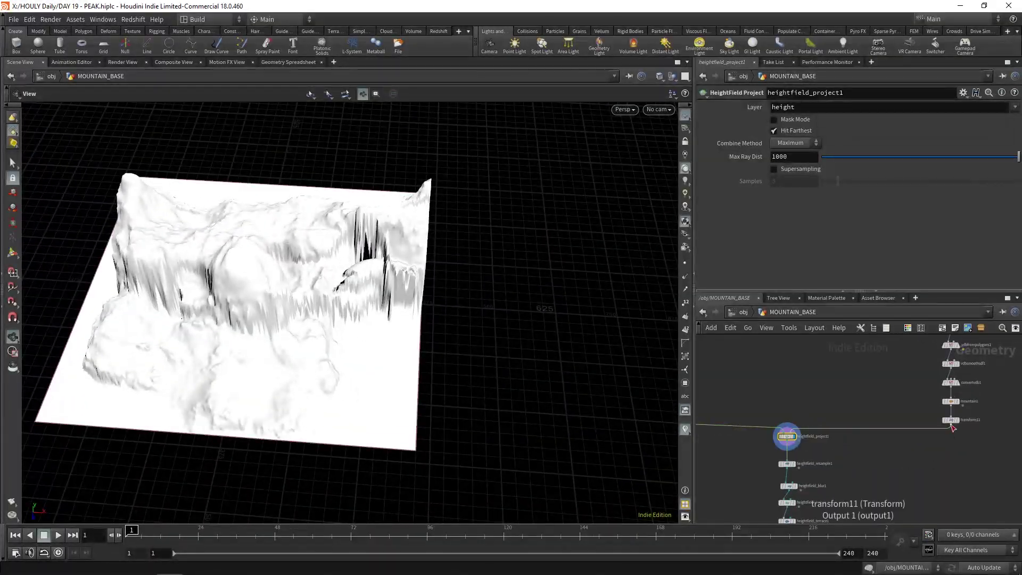
Display the source mesh from transform11, followed by the flat base plane from heightfield1
click(957, 420)
drag(379, 288, 336, 350)
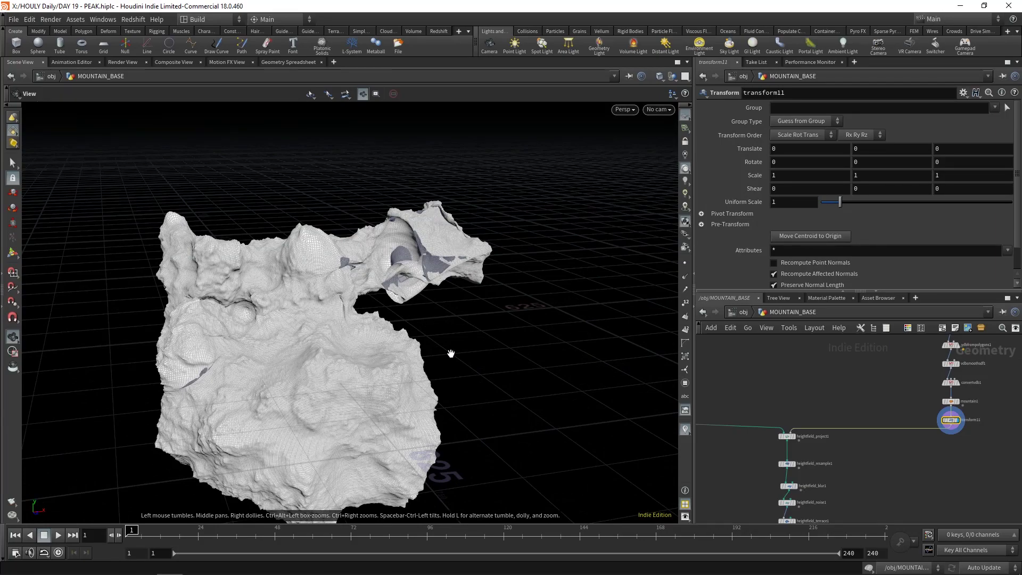
middle_drag(860, 455, 1011, 467)
scroll(802, 431, up, 2)
click(810, 429)
click(802, 430)
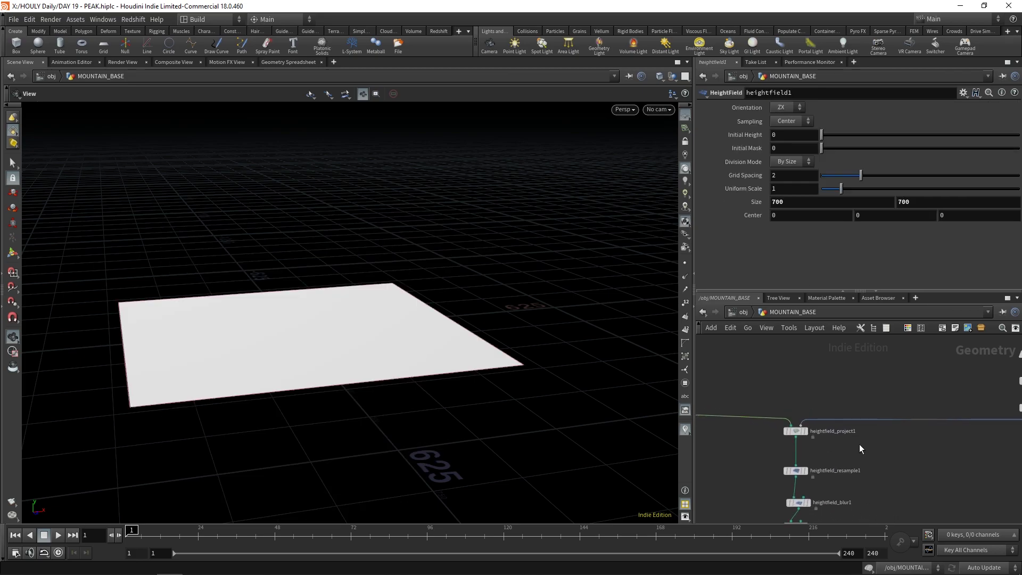
Display heightfield_project1 again to see the mesh projected onto the base plane
click(805, 431)
click(788, 432)
drag(612, 291, 672, 332)
middle_drag(756, 362, 707, 362)
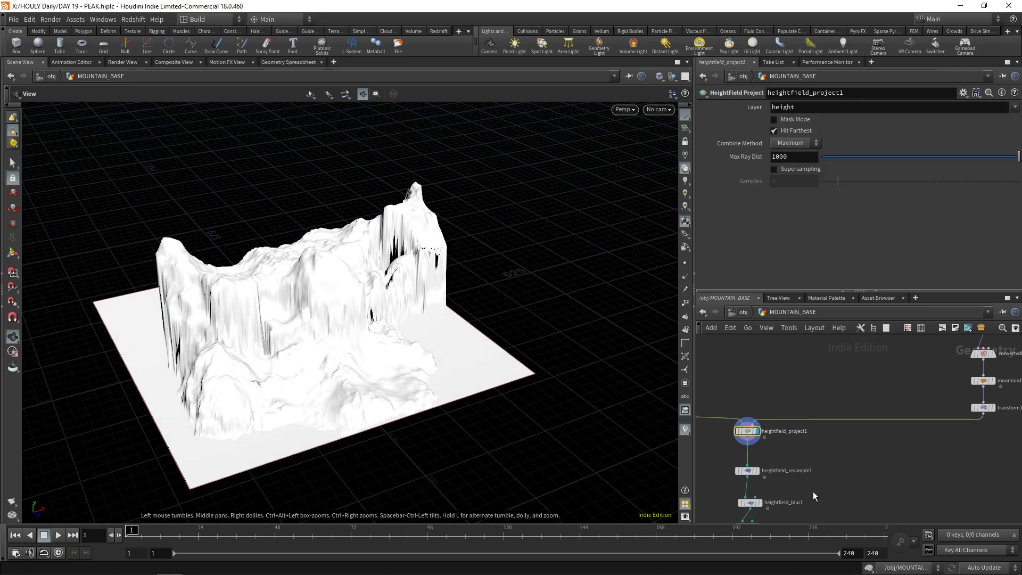
Display the result of the heightfield_terrace1 node further down the chain
scroll(830, 439, down, 2)
middle_drag(814, 497, 835, 437)
scroll(835, 437, up, 2)
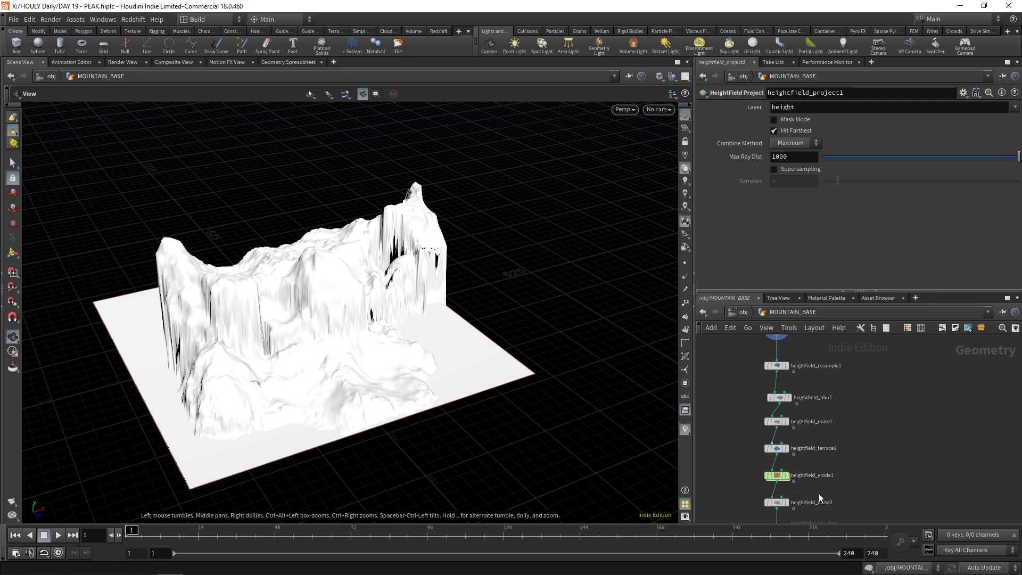
scroll(820, 495, up, 2)
mouse_move(761, 371)
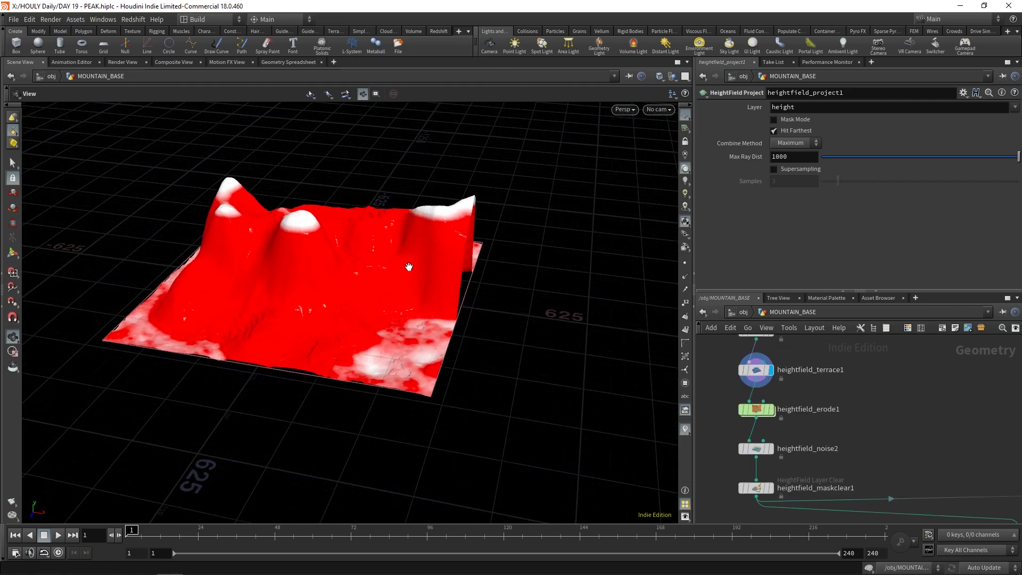
Display the cached base terrain in filecache1 and inspect its terraced cliffs from several angles
scroll(833, 448, down, 2)
scroll(839, 416, down, 8)
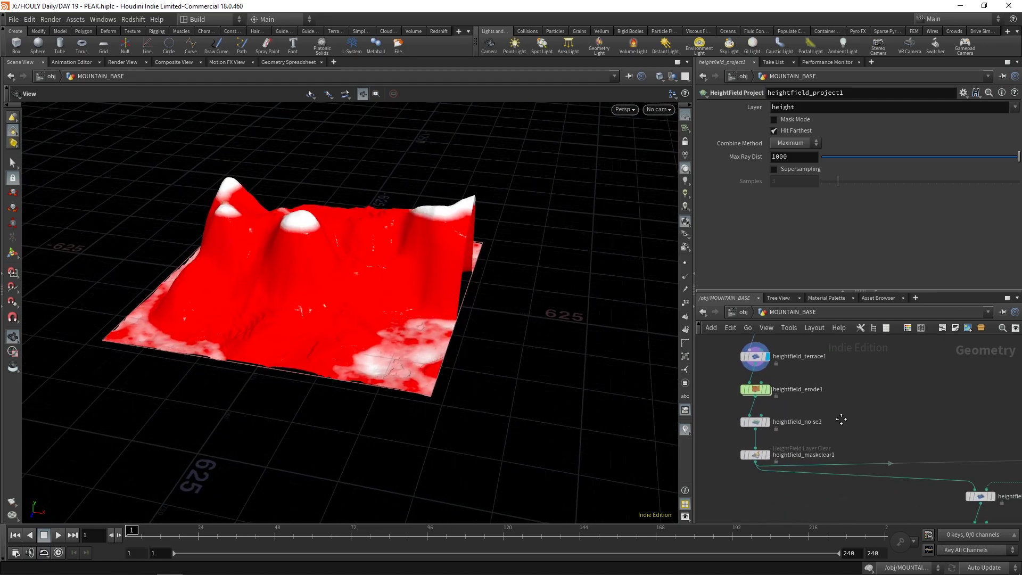
scroll(841, 418, up, 3)
middle_drag(841, 418, 849, 399)
middle_drag(851, 472, 821, 333)
scroll(920, 403, down, 2)
middle_drag(920, 403, 888, 343)
middle_drag(904, 432, 844, 391)
scroll(821, 448, up, 2)
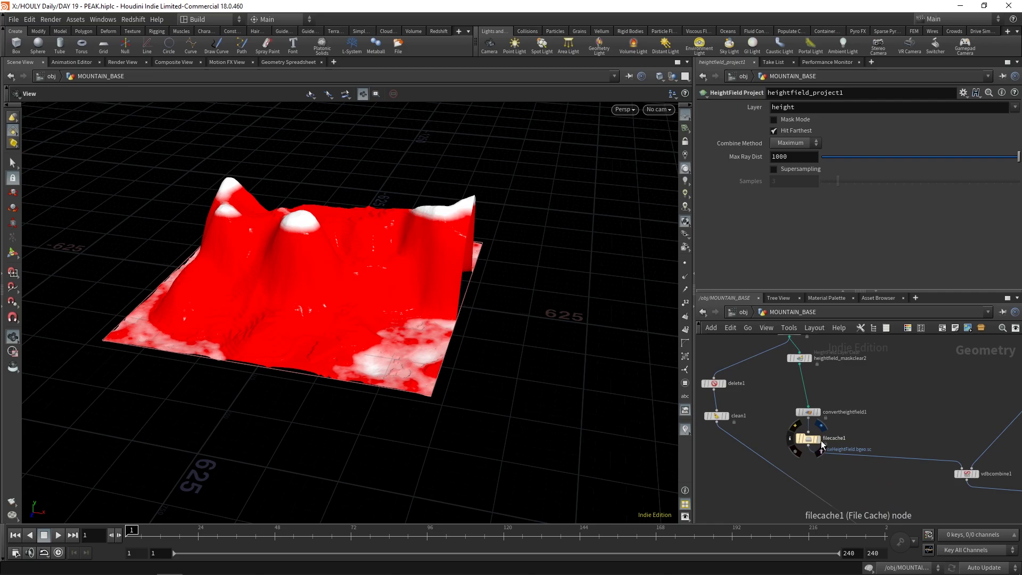
drag(251, 225, 299, 271)
scroll(298, 271, up, 2)
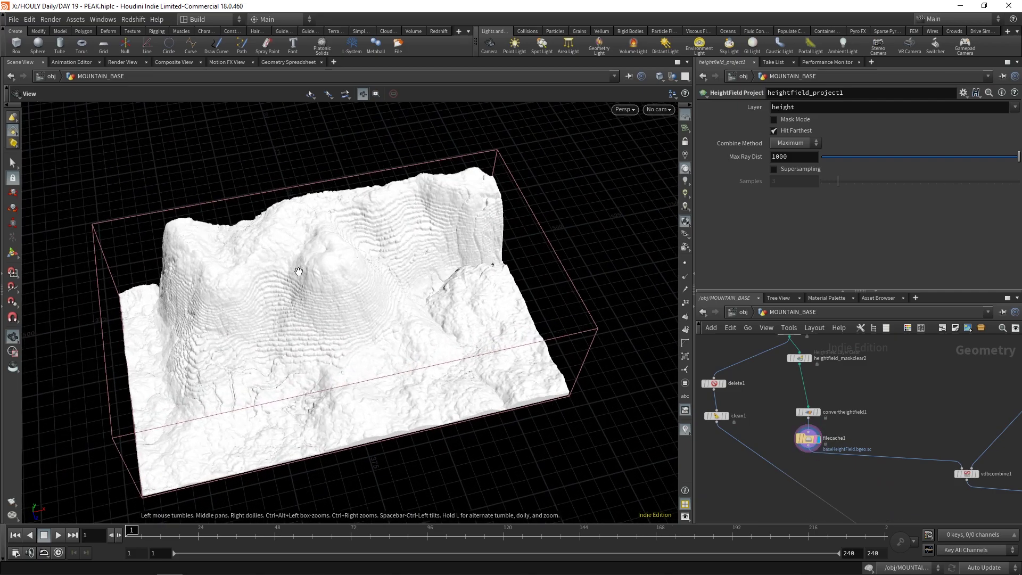
drag(353, 302, 385, 271)
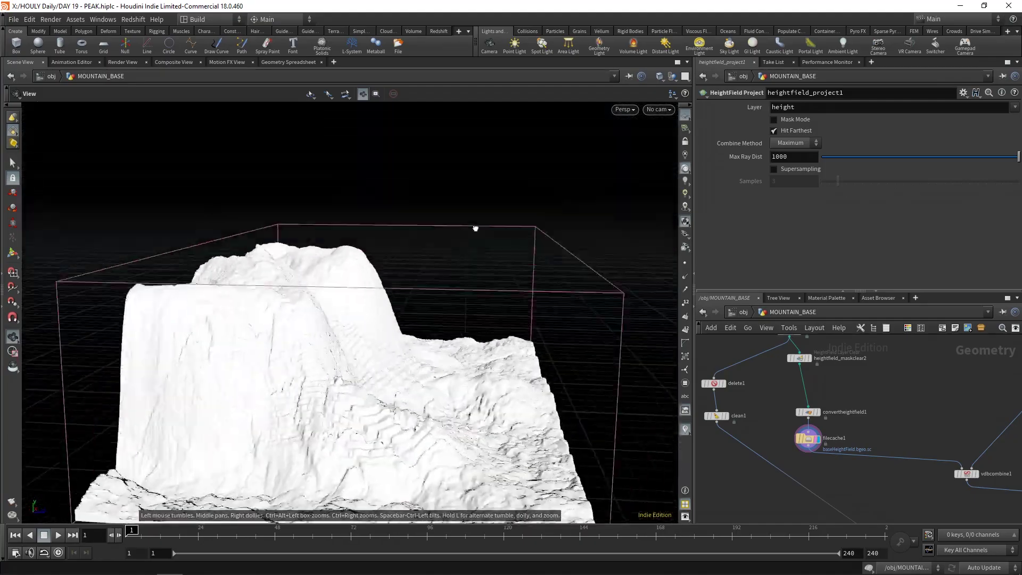
drag(476, 229, 425, 237)
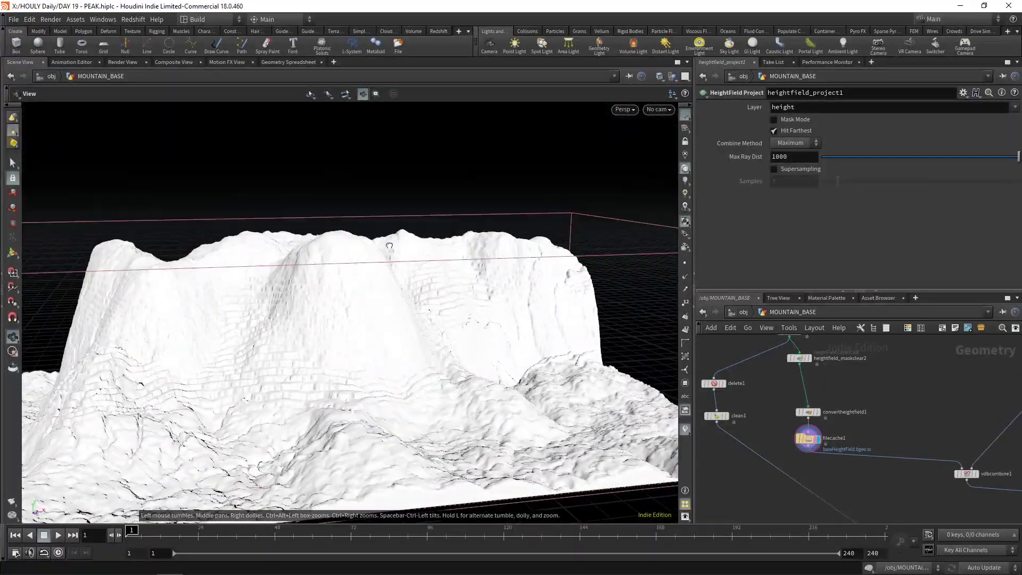
drag(395, 315, 307, 375)
right_drag(307, 375, 340, 366)
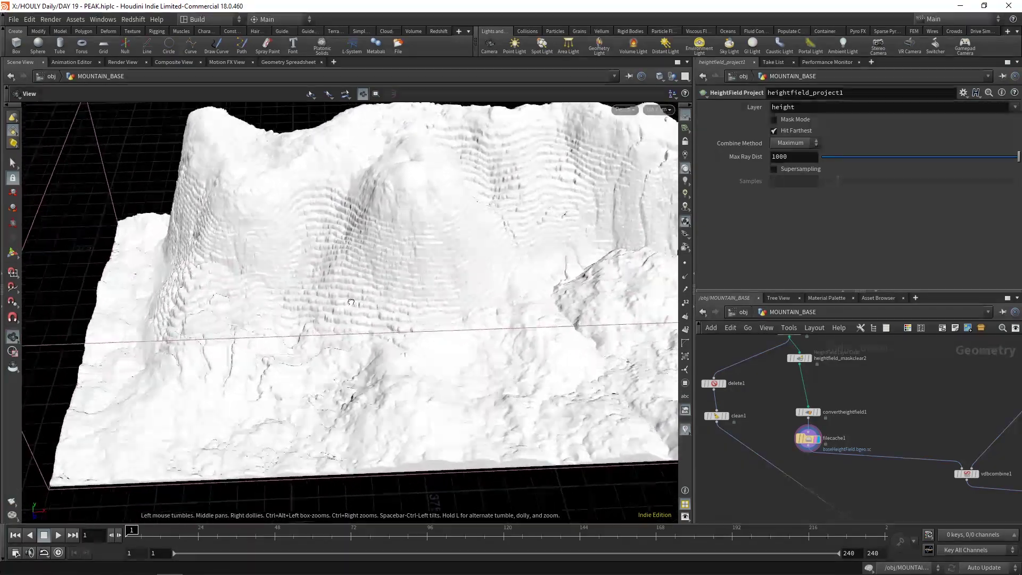
drag(349, 301, 367, 290)
Template the bust in filecache2 and display the pig head in filecache3
middle_drag(931, 423, 866, 388)
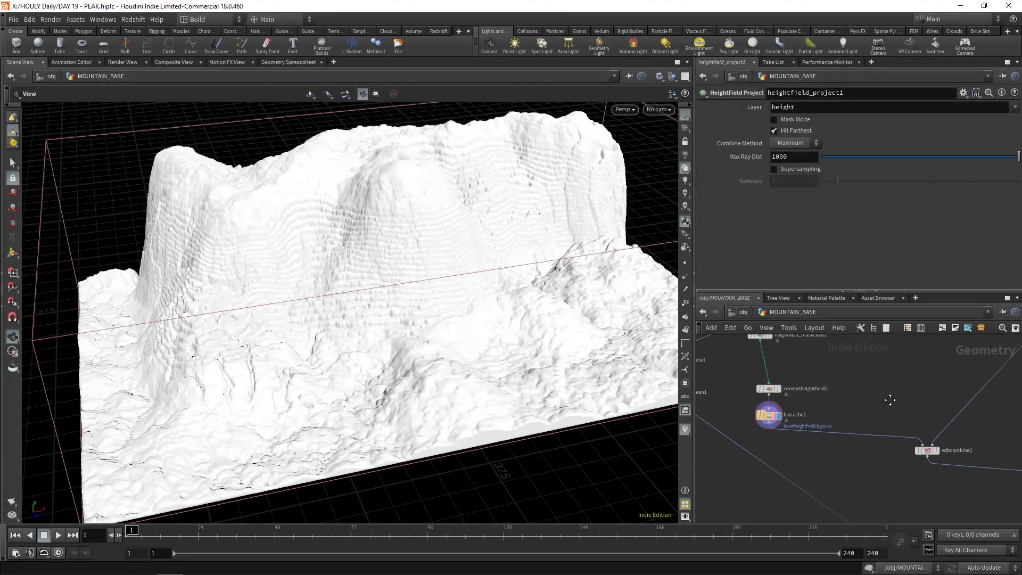
scroll(823, 382, down, 3)
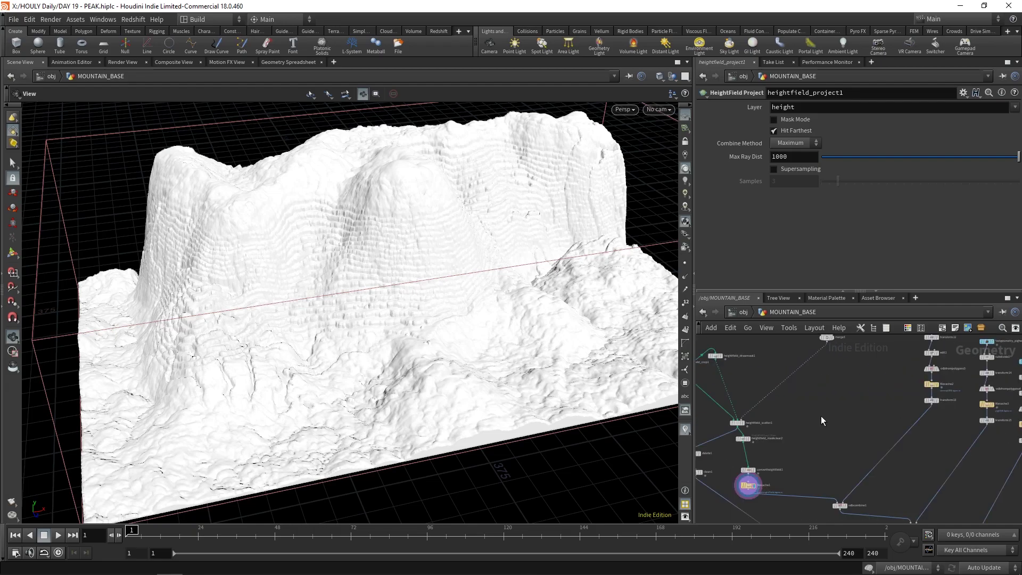
middle_drag(864, 420, 746, 458)
scroll(803, 445, up, 3)
click(864, 410)
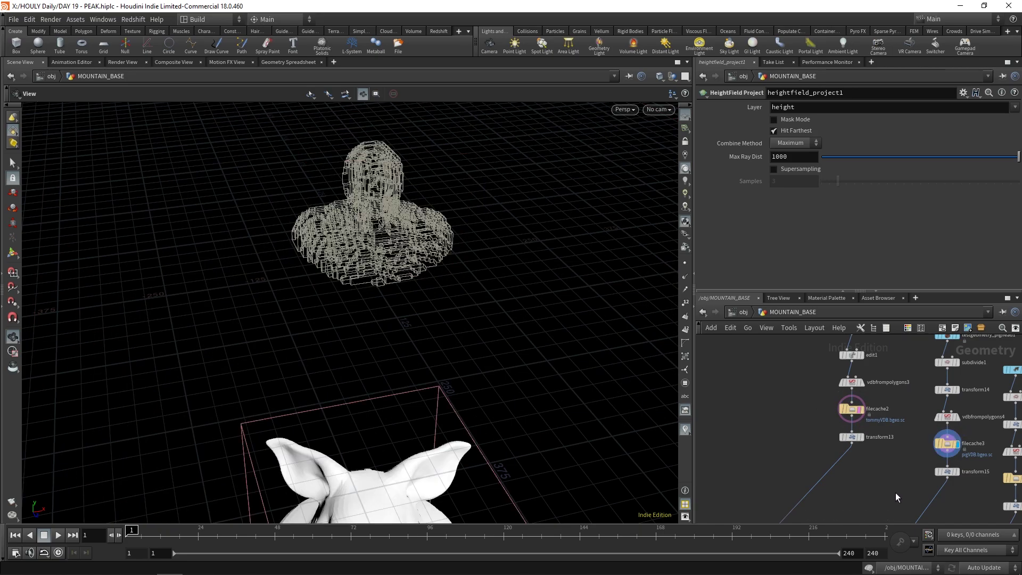
middle_drag(896, 493, 840, 435)
right_drag(657, 438, 494, 370)
middle_drag(494, 370, 475, 331)
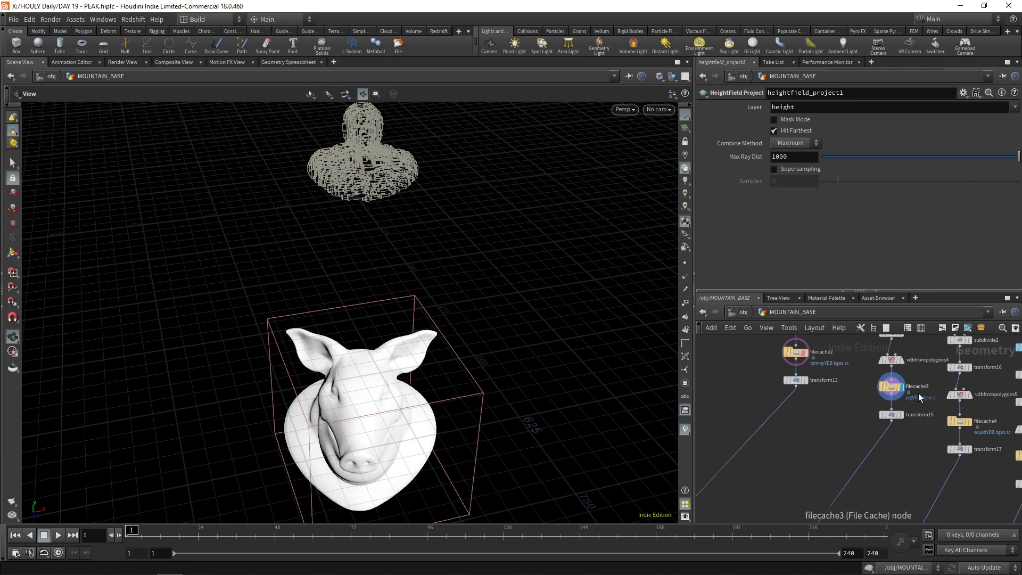
Display filecache4, followed by the positioned sculptures from transform13, transform15 and transform17 in turn
click(973, 427)
click(807, 383)
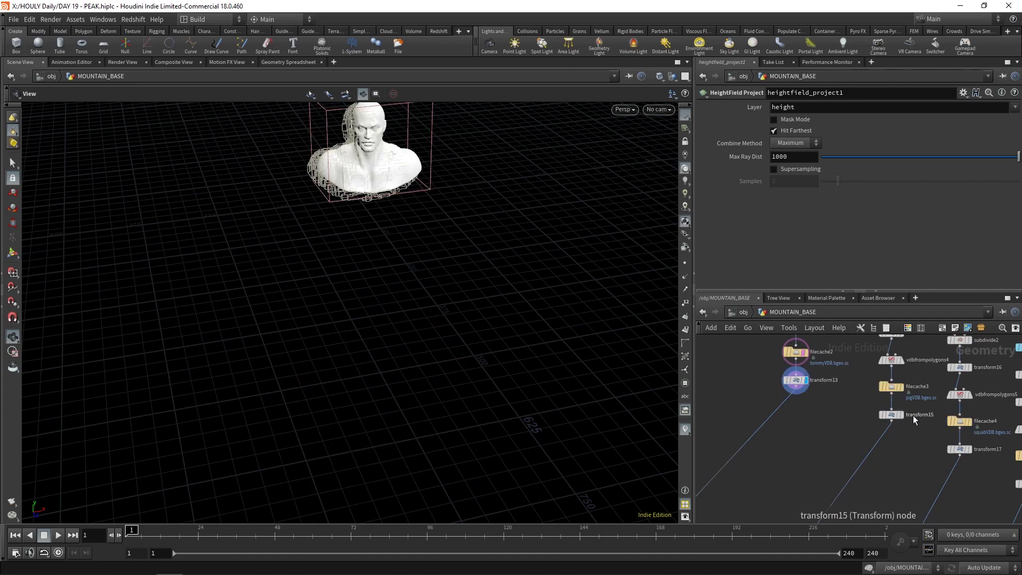
click(902, 419)
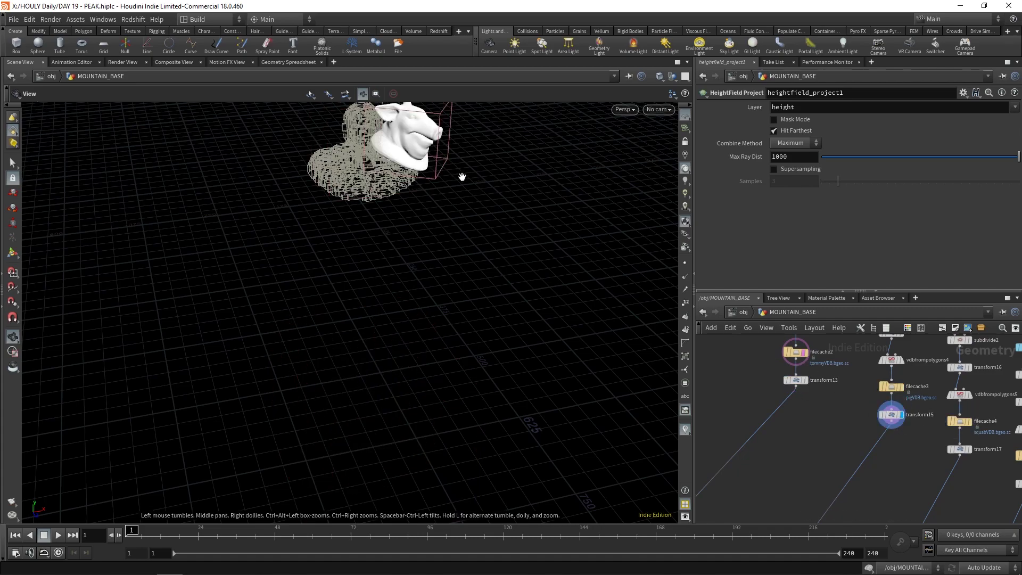
click(970, 450)
Template transform13, transform15 and transform17 together to view how the sculptures are arranged
middle_drag(955, 488, 887, 458)
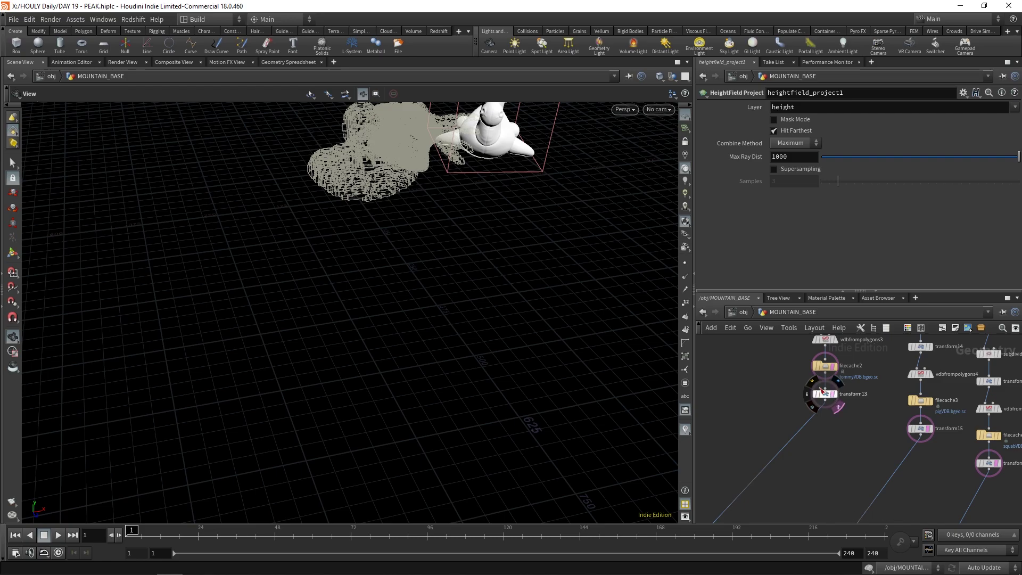
drag(468, 229, 331, 161)
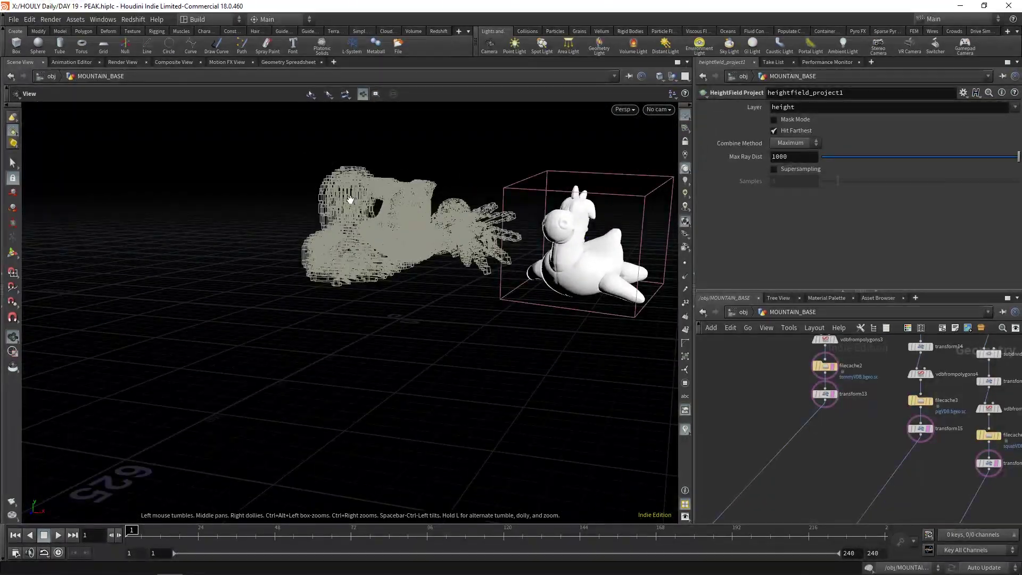
drag(514, 246, 451, 133)
drag(525, 177, 373, 275)
Display filecache1 together with the templated sculptures, and review the VDB conversion settings of convertheightfield1
middle_drag(880, 447, 901, 389)
scroll(901, 389, down, 3)
scroll(900, 388, up, 2)
click(765, 452)
click(754, 452)
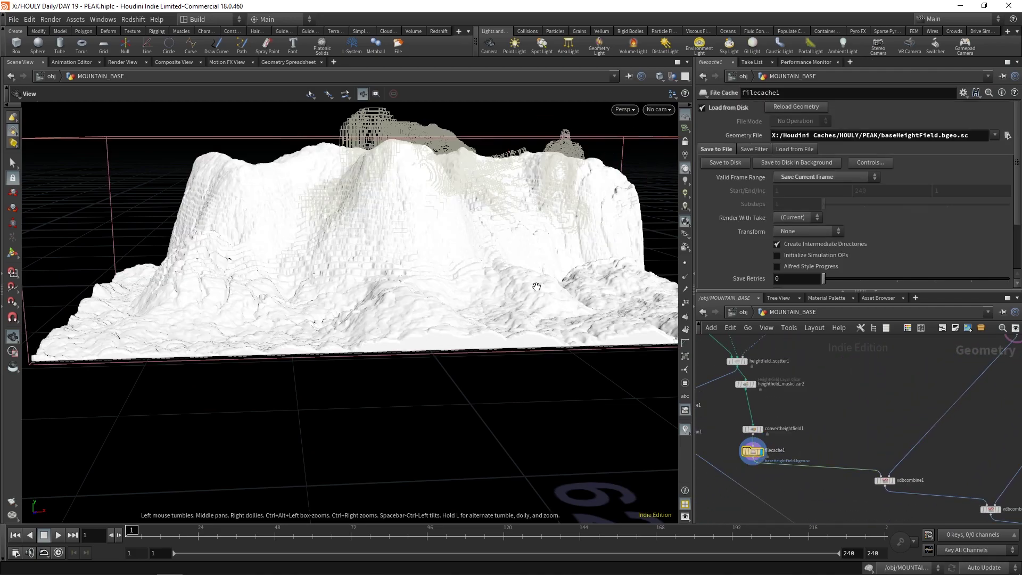
drag(501, 262, 665, 251)
scroll(726, 437, up, 1)
click(757, 428)
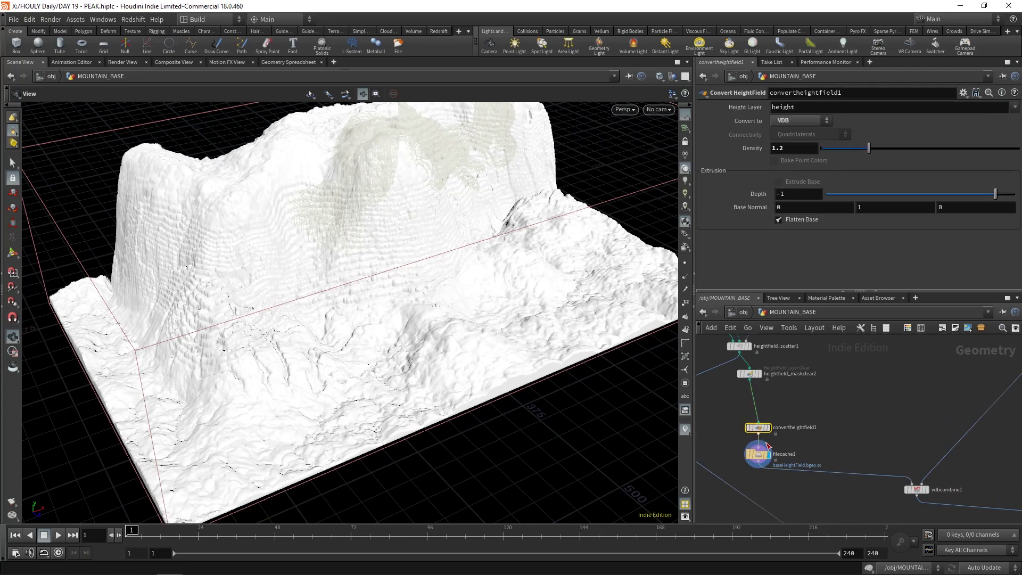
drag(541, 278, 394, 266)
Display filecache7 to view the mountain combined with the sculptures
middle_drag(889, 426, 853, 379)
scroll(833, 363, down, 1)
scroll(804, 360, down, 3)
scroll(853, 379, up, 2)
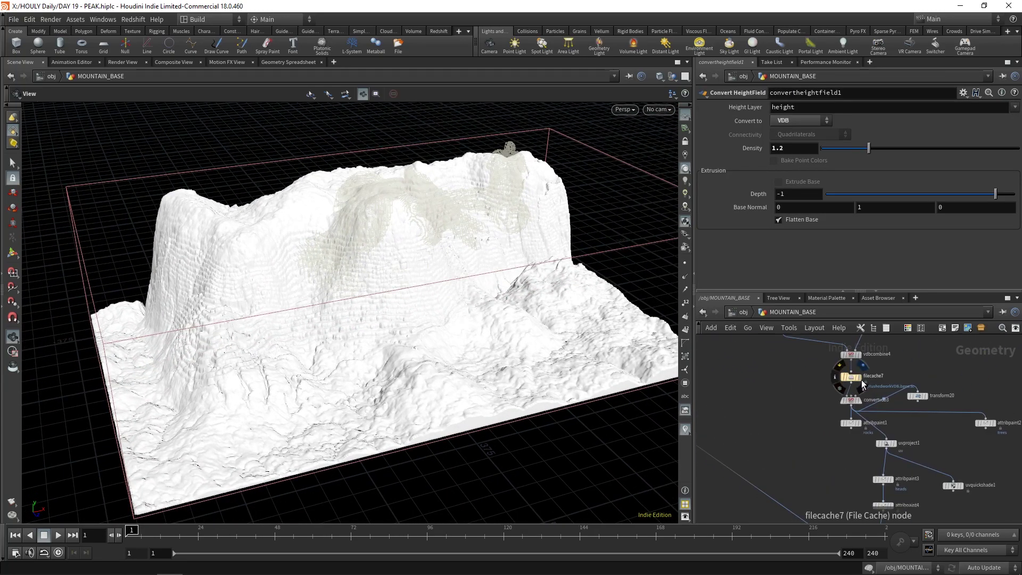
click(861, 380)
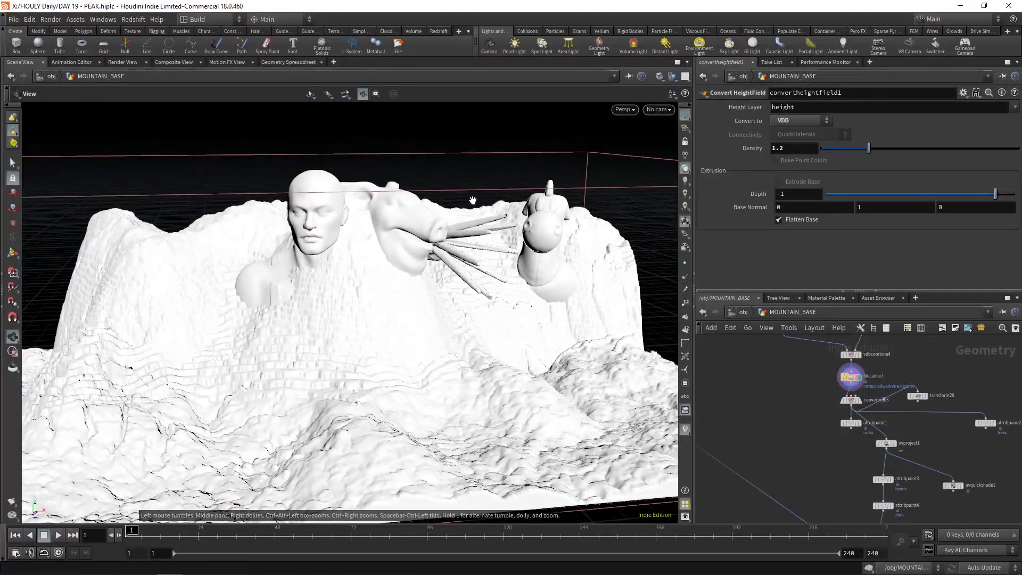
Display the polygon mesh from the VDB conversion below filecache7 and inspect the sculpted figures up close
scroll(868, 393, down, 3)
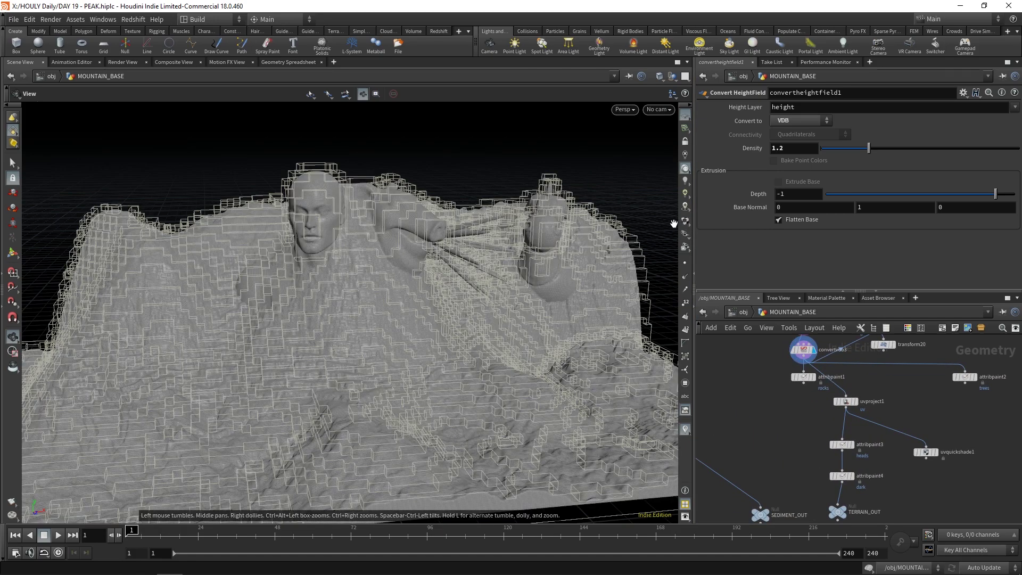
click(685, 220)
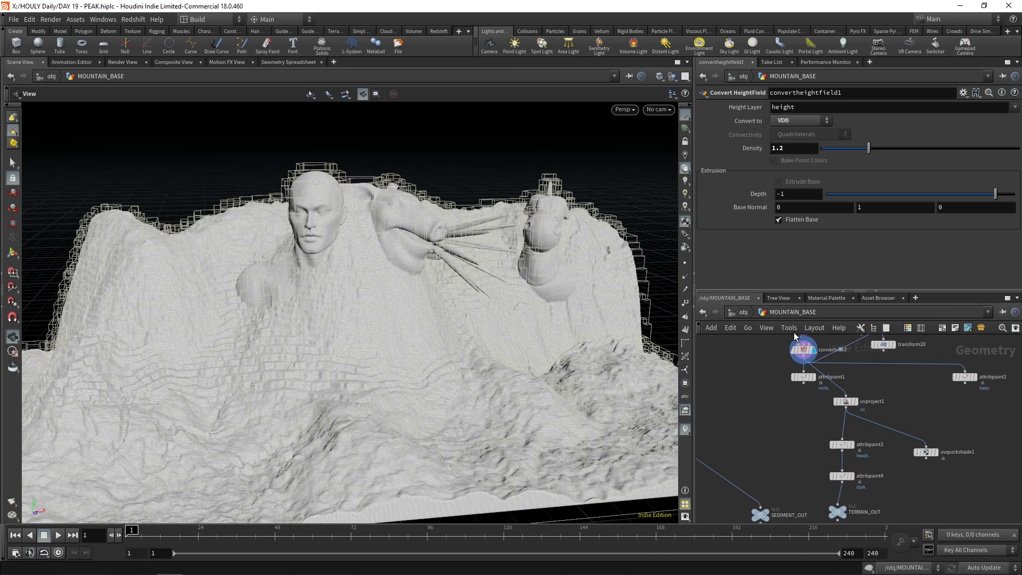
click(812, 350)
mouse_move(436, 258)
mouse_down()
mouse_move(496, 284)
mouse_move(327, 313)
mouse_move(232, 376)
mouse_move(783, 247)
mouse_up()
scroll(363, 272, up, 3)
mouse_move(374, 285)
mouse_down()
mouse_move(481, 318)
mouse_move(246, 298)
mouse_move(270, 356)
mouse_move(458, 292)
mouse_move(517, 289)
mouse_move(392, 312)
mouse_move(319, 359)
mouse_move(382, 417)
mouse_move(339, 319)
mouse_move(372, 304)
mouse_up()
scroll(482, 318, down, 3)
scroll(340, 316, up, 2)
scroll(755, 383, down, 2)
Clear the sculpture template overlays and display the SEDIMENT_OUT geometry
middle_drag(713, 373, 824, 410)
middle_drag(730, 351, 901, 477)
middle_drag(771, 410, 670, 349)
middle_drag(964, 473, 691, 329)
scroll(825, 442, up, 2)
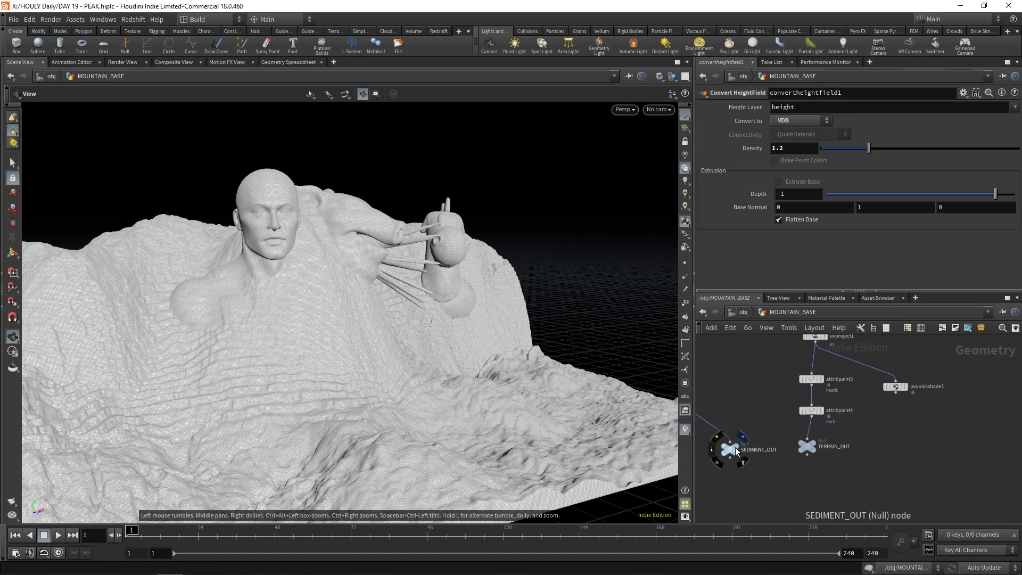
Trace the sediment branch up to heightfield_scatter1, display that node, and review its mask-based scatter settings
scroll(718, 391, down, 1)
middle_drag(740, 376, 792, 426)
middle_drag(700, 345, 858, 477)
middle_drag(700, 400, 771, 447)
scroll(776, 436, up, 3)
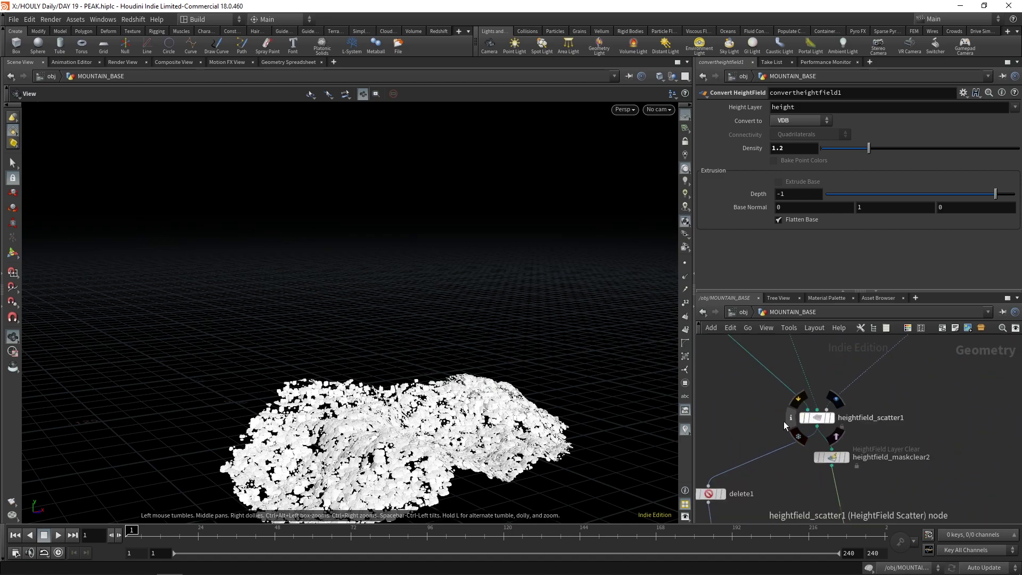
drag(442, 320, 413, 436)
middle_drag(413, 458, 405, 355)
right_drag(404, 356, 403, 380)
mouse_move(351, 388)
mouse_down()
mouse_move(314, 391)
mouse_move(341, 397)
mouse_up()
right_drag(341, 397, 324, 377)
drag(325, 378, 251, 436)
click(830, 419)
click(827, 422)
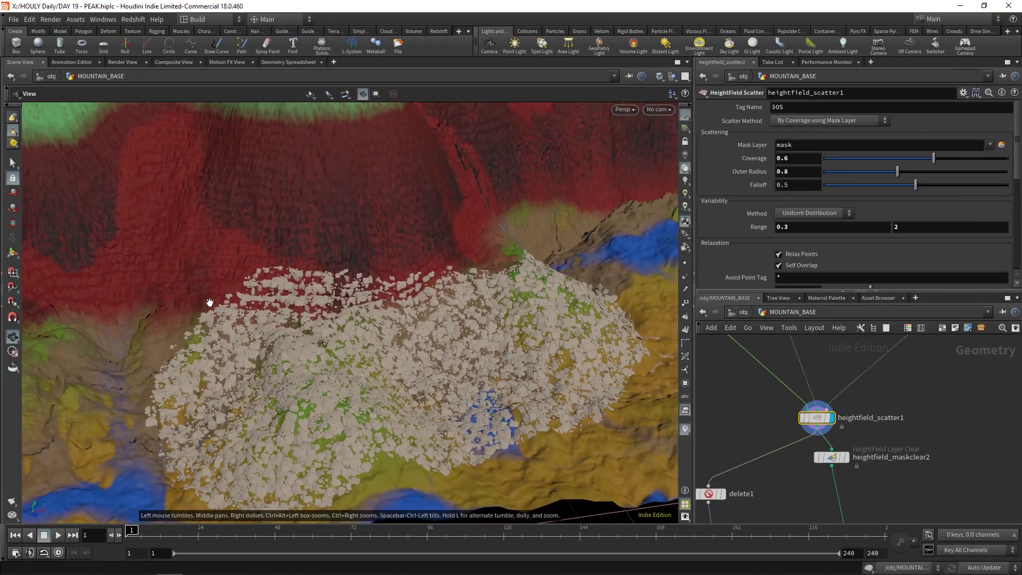
Inspect the scattered rocks up close and locate the box and sphere branches that feed merge3
middle_drag(914, 397, 851, 440)
scroll(852, 440, down, 3)
middle_drag(878, 401, 838, 450)
scroll(845, 434, up, 1)
scroll(404, 358, up, 6)
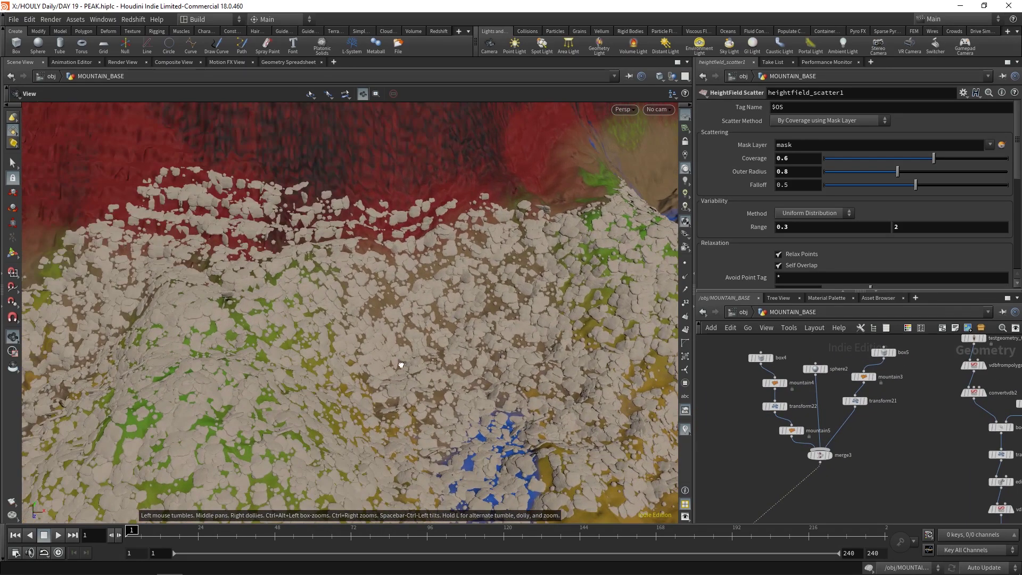
scroll(921, 429, up, 2)
scroll(825, 428, down, 3)
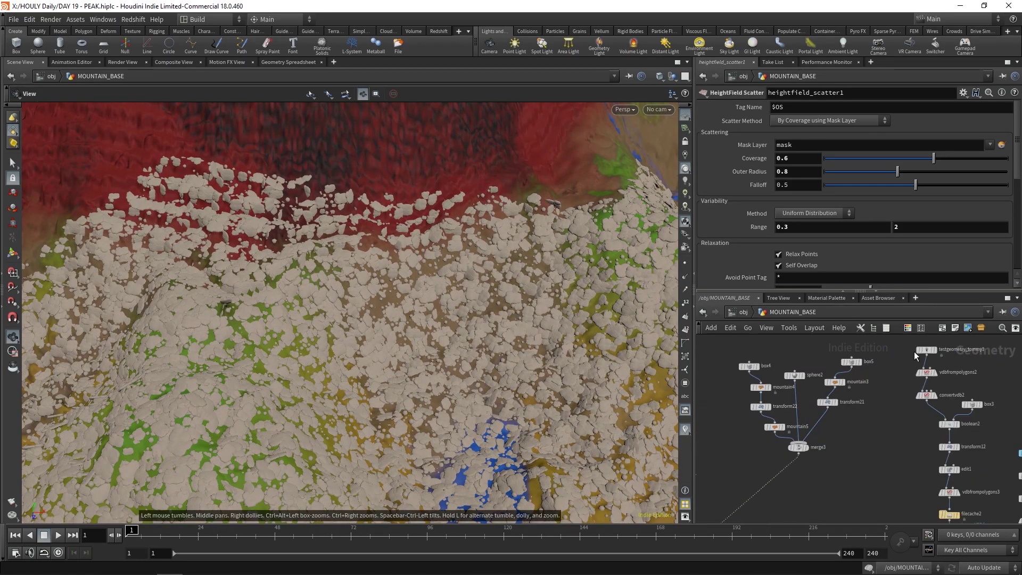
middle_drag(787, 491, 826, 463)
scroll(589, 347, up, 6)
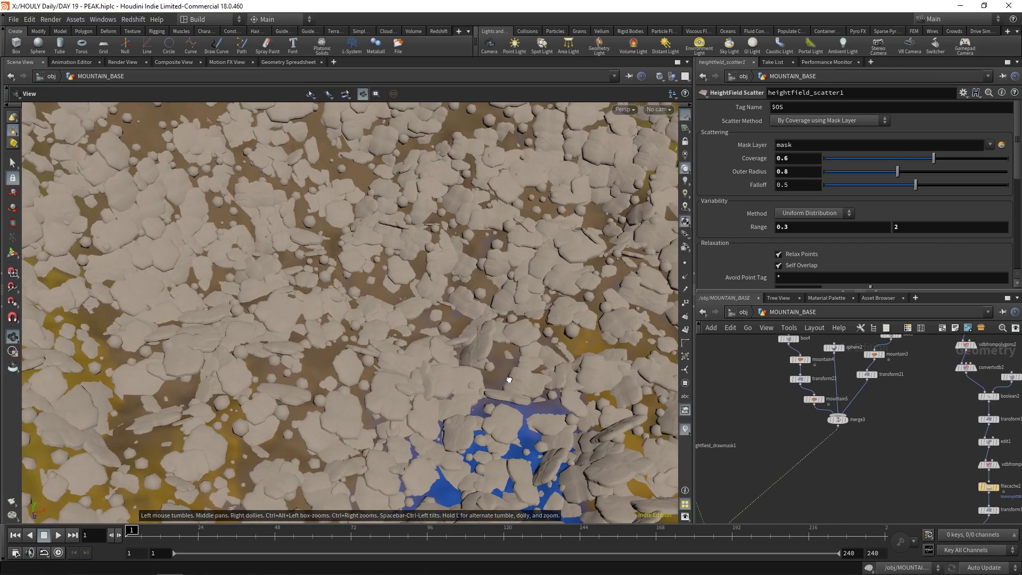
drag(589, 348, 445, 326)
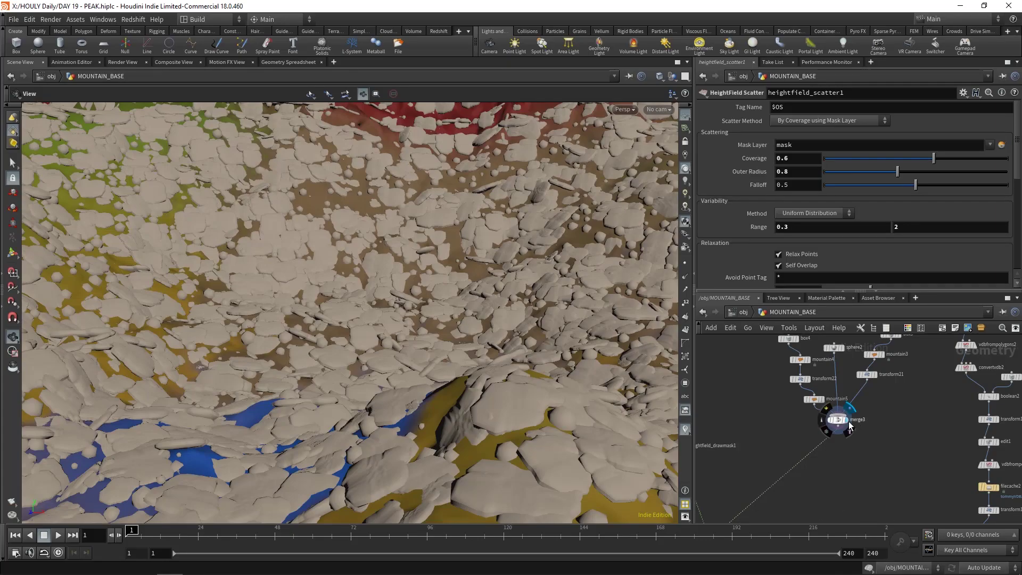
Review the inputs of merge3, then display and frame the rock shape from mountain5
click(846, 420)
click(822, 399)
drag(552, 266, 561, 320)
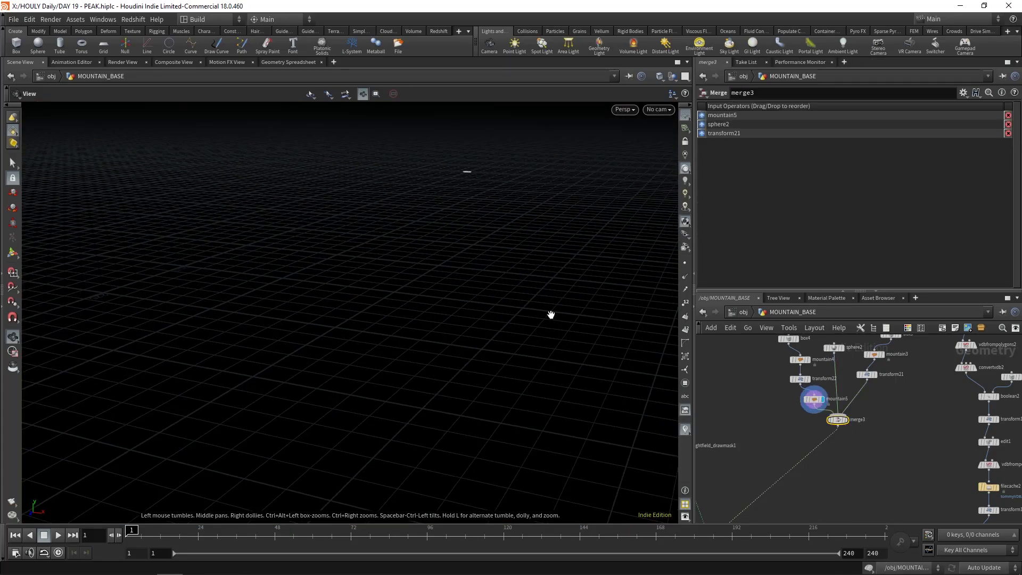
key(f)
drag(438, 281, 454, 326)
Display the sphere2 and transform21 source shapes one after the other and review their settings
click(841, 347)
click(833, 348)
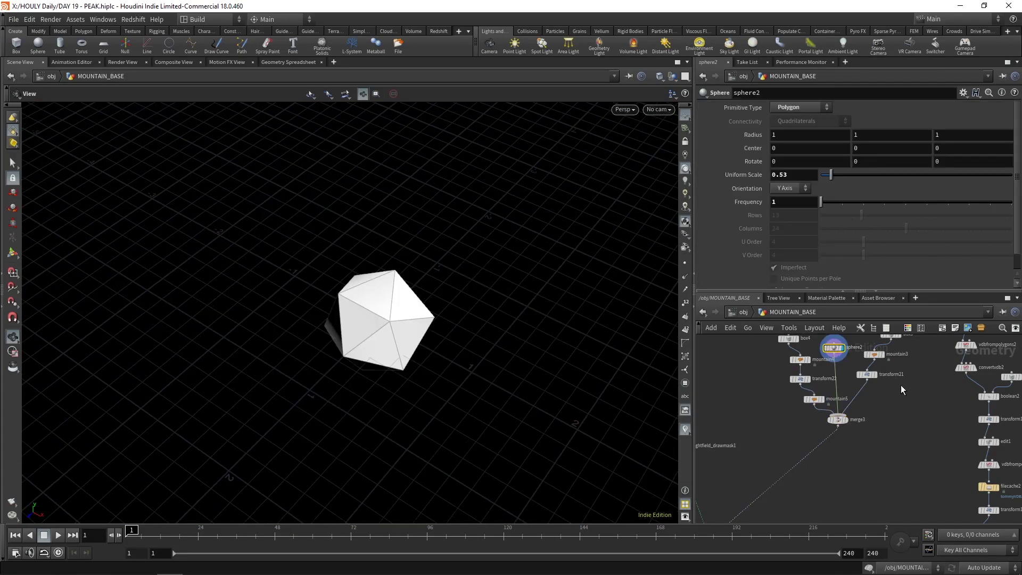
click(874, 375)
click(869, 374)
Display heightfield_scatter1 again to view the rocks scattered over the whole terrain
scroll(846, 379, down, 4)
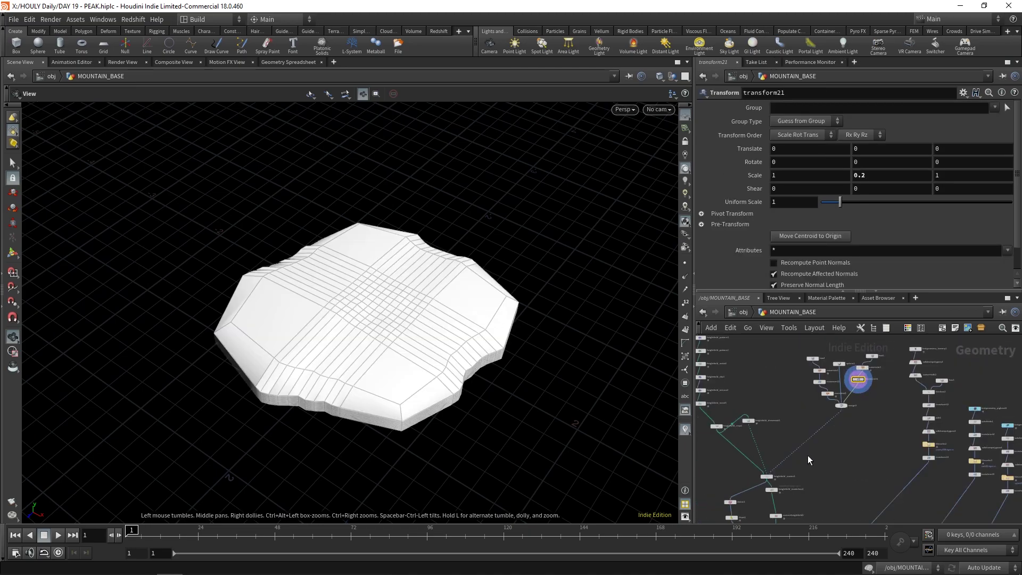
middle_drag(789, 466, 839, 416)
scroll(839, 415, up, 2)
click(818, 427)
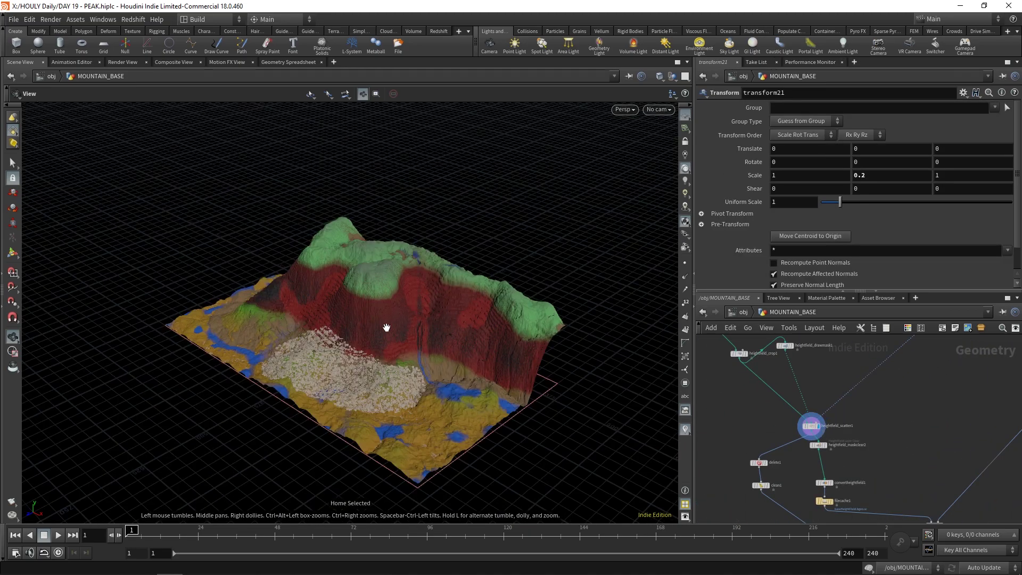
Display delete1 to isolate the scattered rocks from the heightfield layers, and review its group settings
scroll(388, 326, up, 5)
middle_drag(900, 432, 855, 341)
scroll(854, 340, down, 3)
scroll(851, 405, up, 3)
middle_drag(773, 356, 789, 412)
scroll(793, 380, up, 2)
click(761, 396)
click(748, 392)
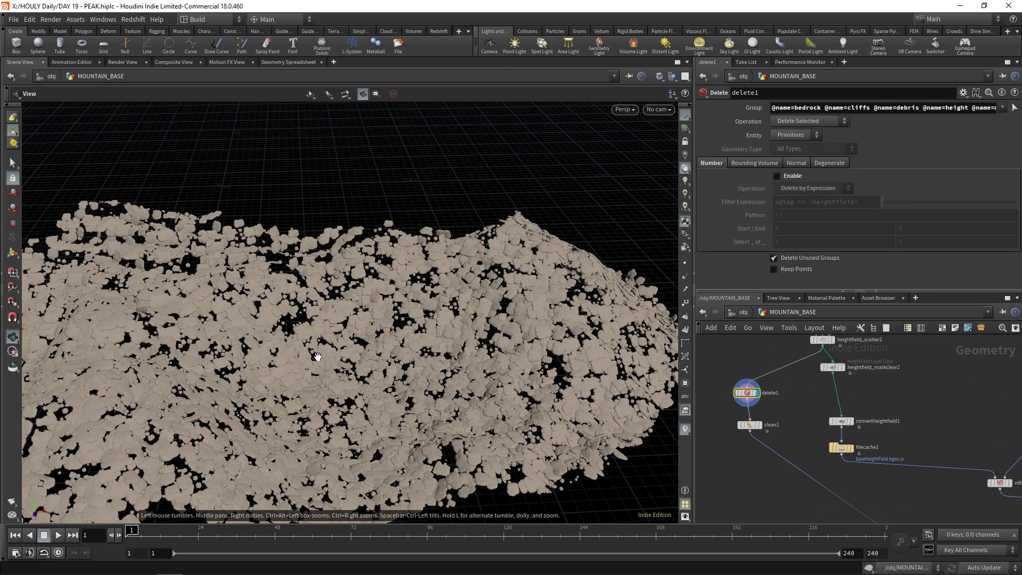
drag(321, 332, 402, 374)
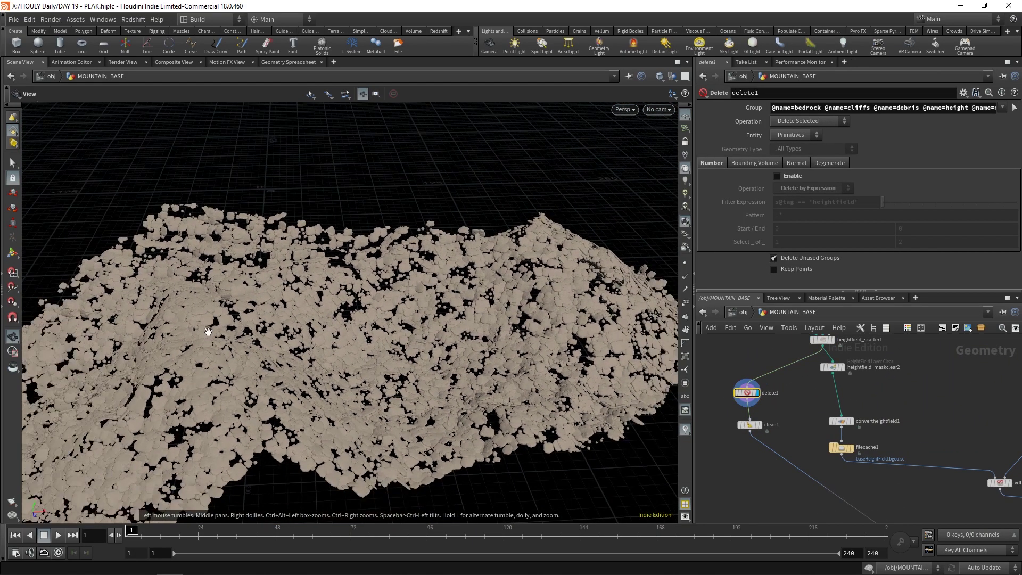
Display clean1 and follow the branch to SEDIMENT_OUT, then display that output and check its node information
click(758, 426)
middle_drag(907, 484, 846, 410)
middle_drag(852, 493, 862, 436)
middle_drag(985, 493, 914, 436)
scroll(921, 437, up, 2)
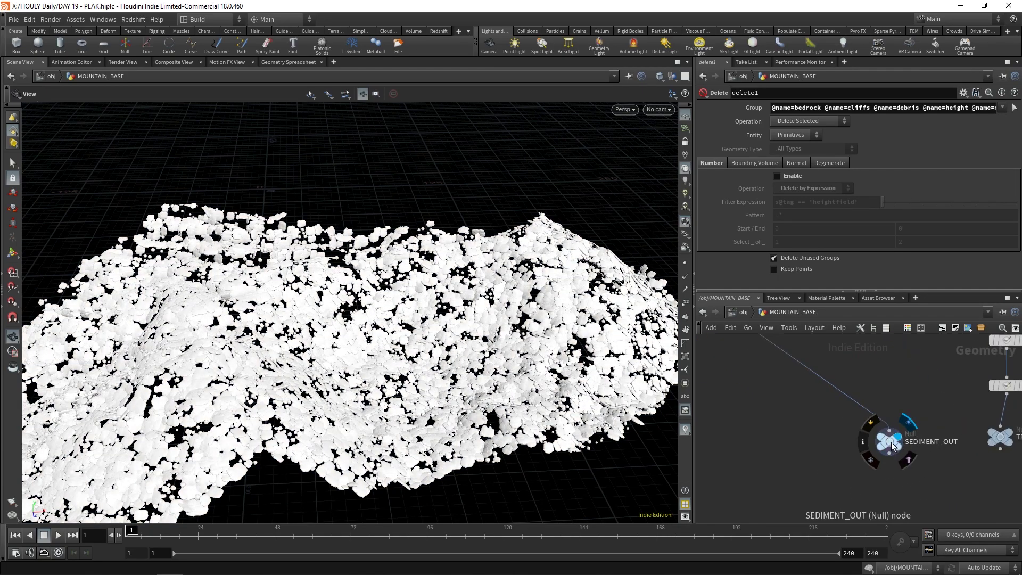
middle_click(893, 446)
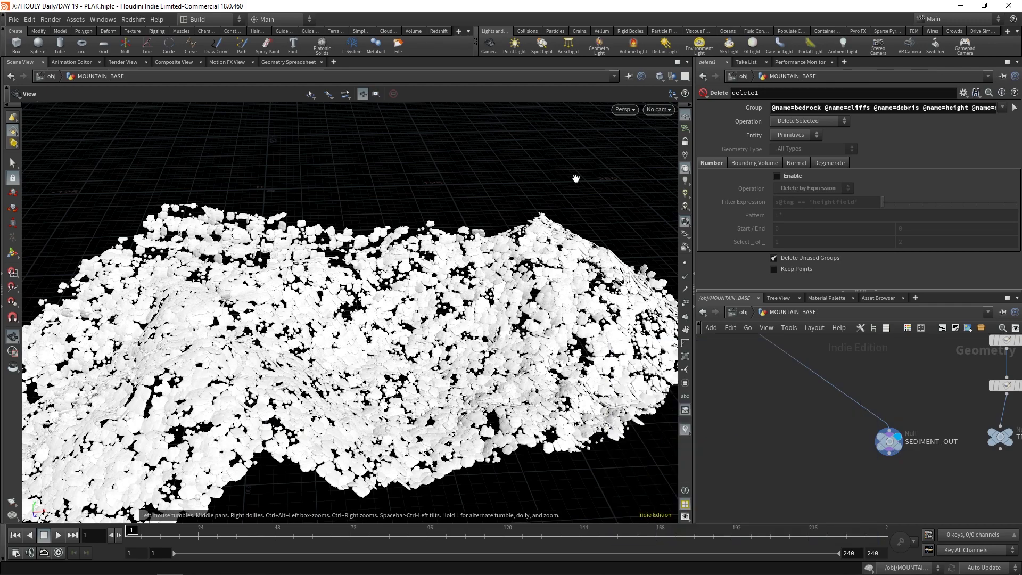
Return to the object level, enter the TREES network, and inspect the trees standing on the sediment
key(u)
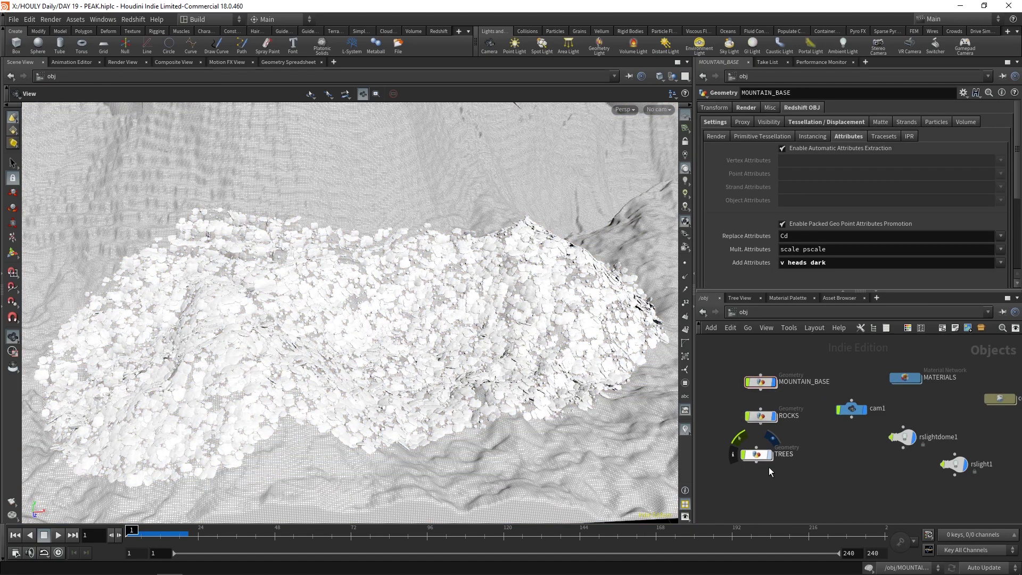
double_click(759, 456)
drag(298, 301, 395, 295)
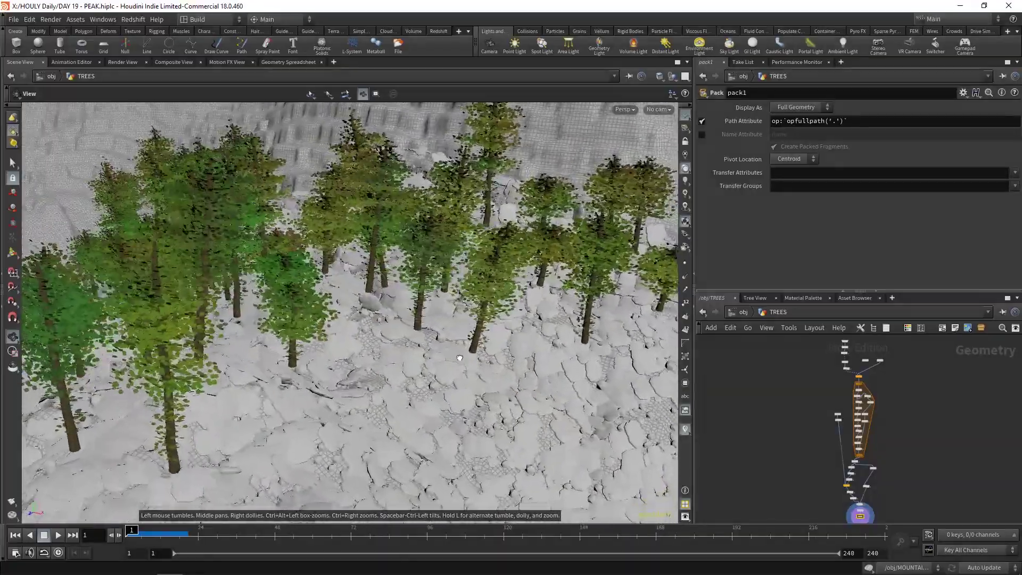
drag(460, 358, 410, 327)
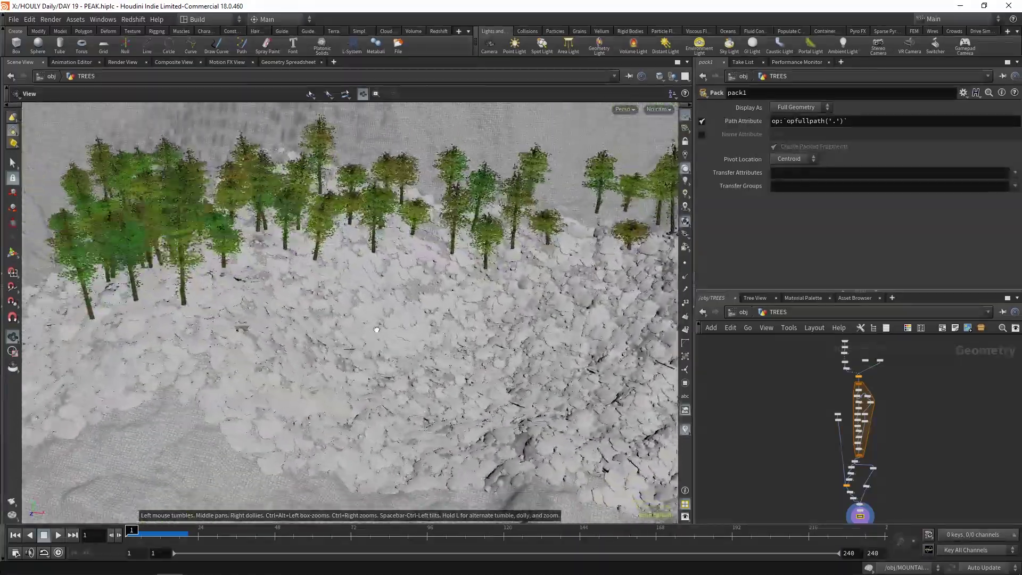
drag(376, 329, 465, 353)
Display the copy1 node above the for-each loop and review its Copy Stamp settings
middle_drag(924, 447, 907, 410)
scroll(884, 372, up, 3)
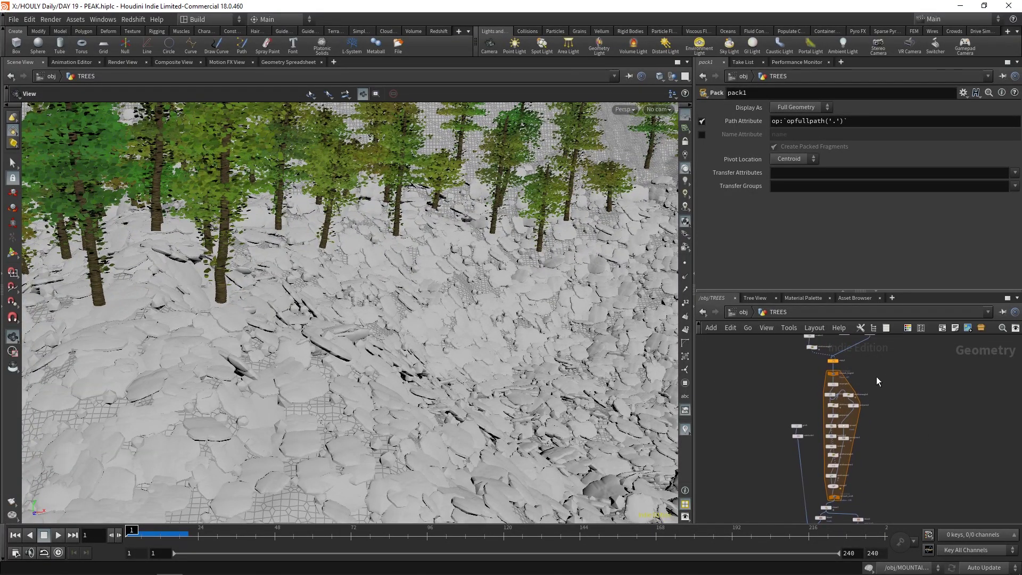
scroll(832, 412, up, 5)
click(813, 400)
click(803, 401)
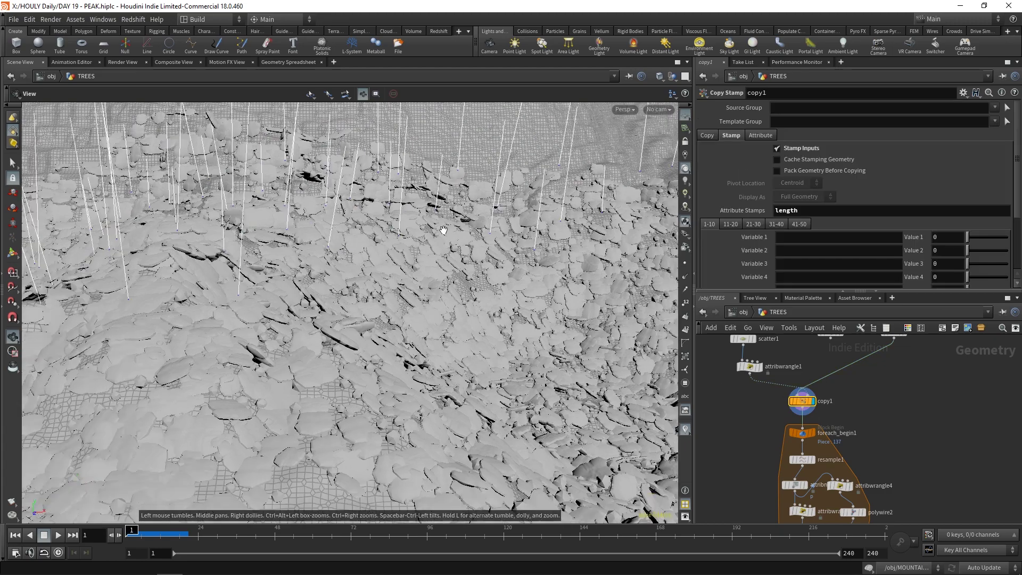
Display normal1 below the merged TERRAIN_OUT geometry and view the terrain mesh
middle_drag(782, 336, 813, 405)
middle_drag(792, 364, 788, 407)
scroll(776, 371, up, 2)
click(781, 389)
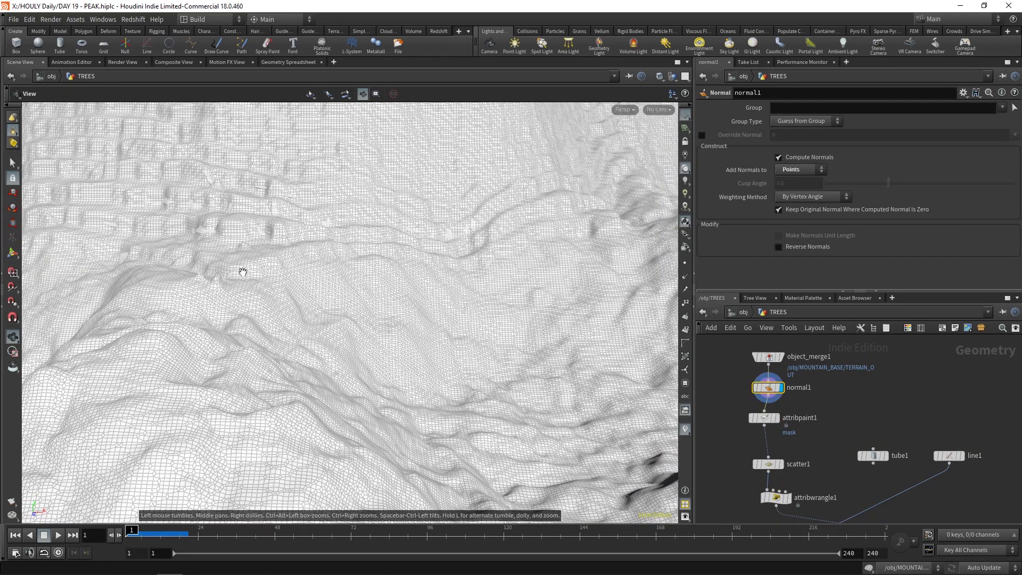
drag(411, 422, 235, 272)
Display the scatter1 points, then attribpaint1 to examine the painted mask that drives their density
middle_drag(795, 455, 777, 397)
click(757, 438)
drag(389, 275, 426, 299)
click(758, 406)
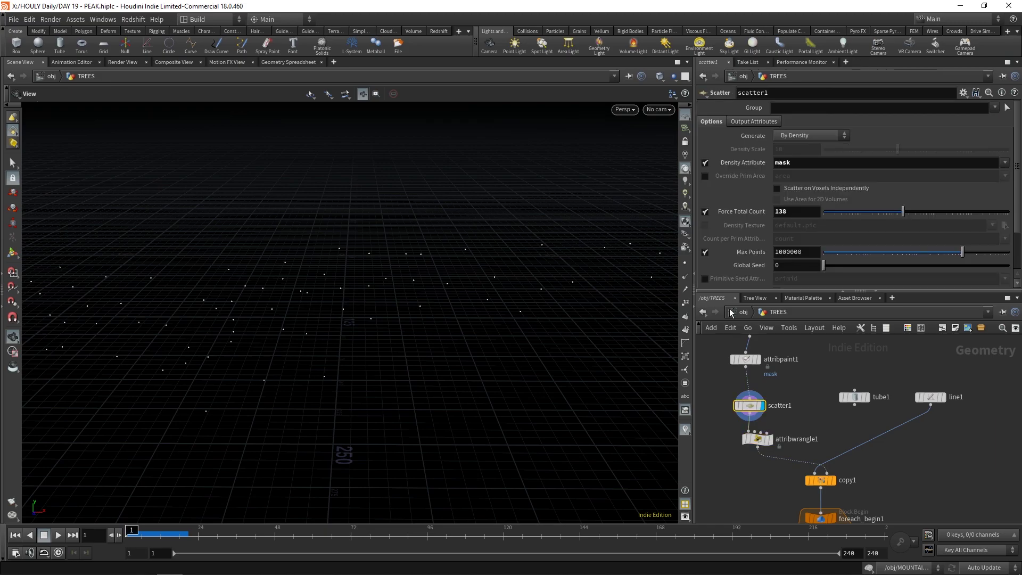
click(746, 359)
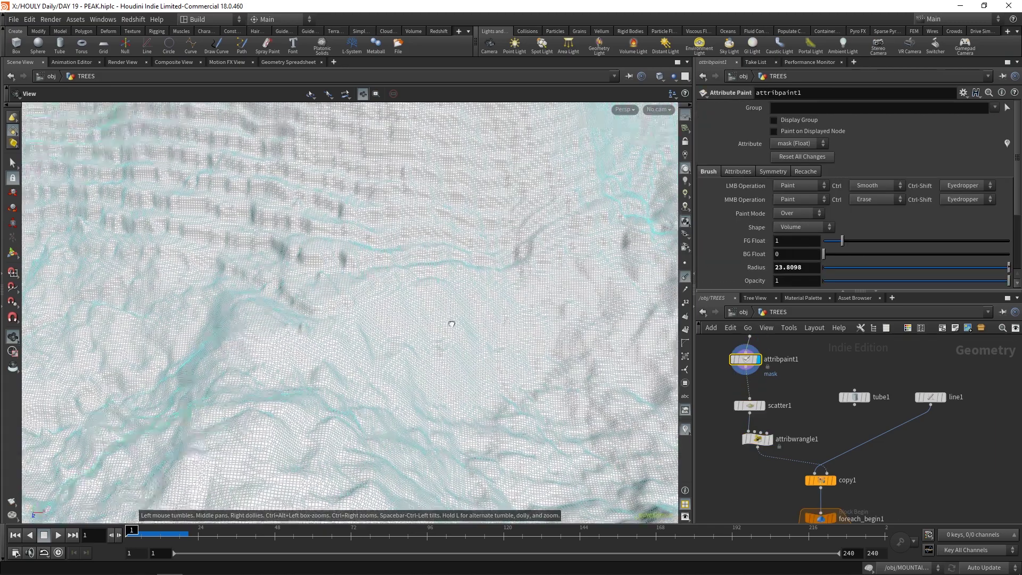
right_drag(382, 325, 484, 323)
Display scatter1 again, check its node information, and view the scattered points from several angles
click(763, 406)
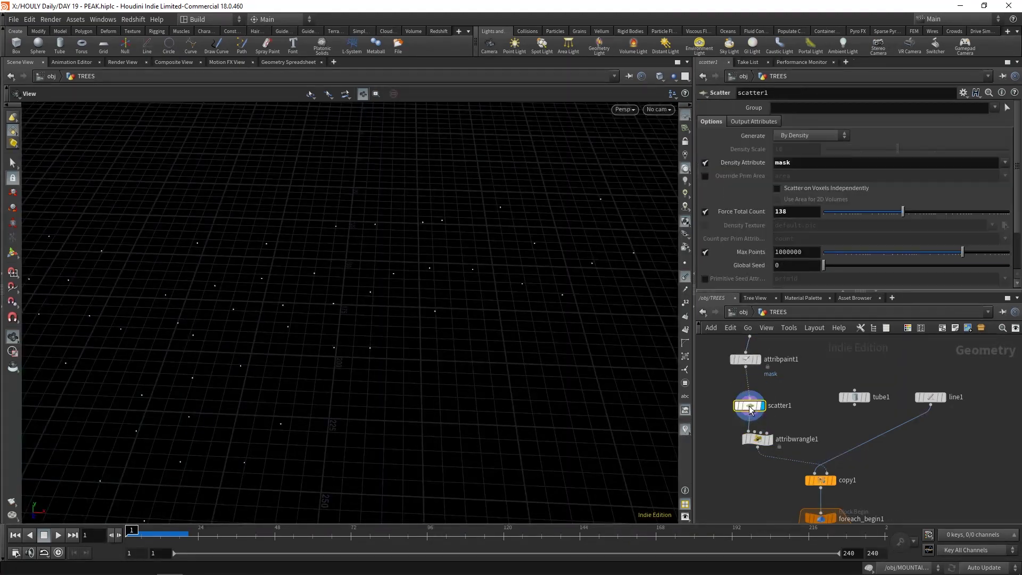
middle_click(751, 409)
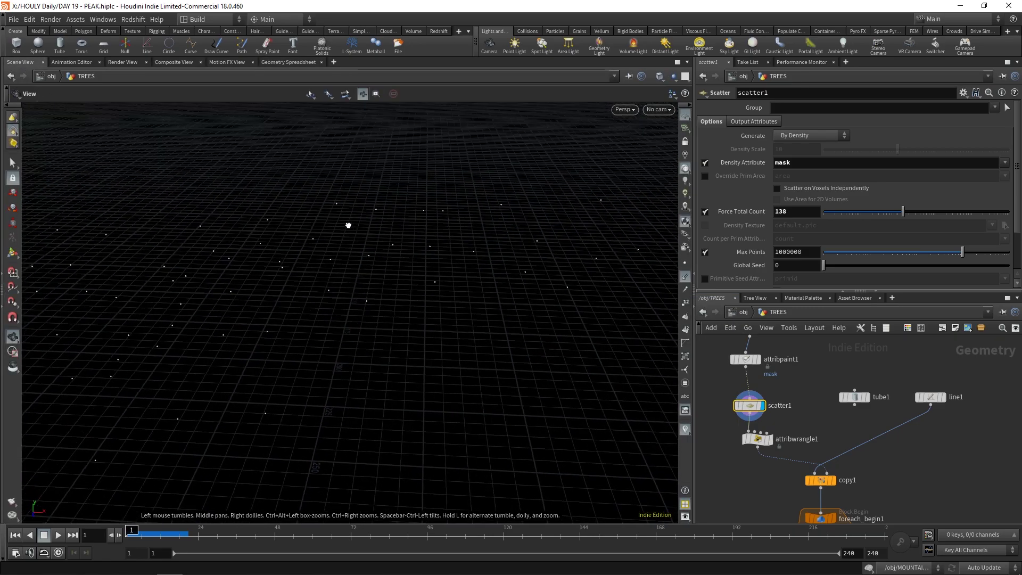
drag(347, 223, 311, 282)
right_drag(383, 296, 434, 280)
middle_drag(434, 281, 375, 224)
right_drag(374, 223, 419, 260)
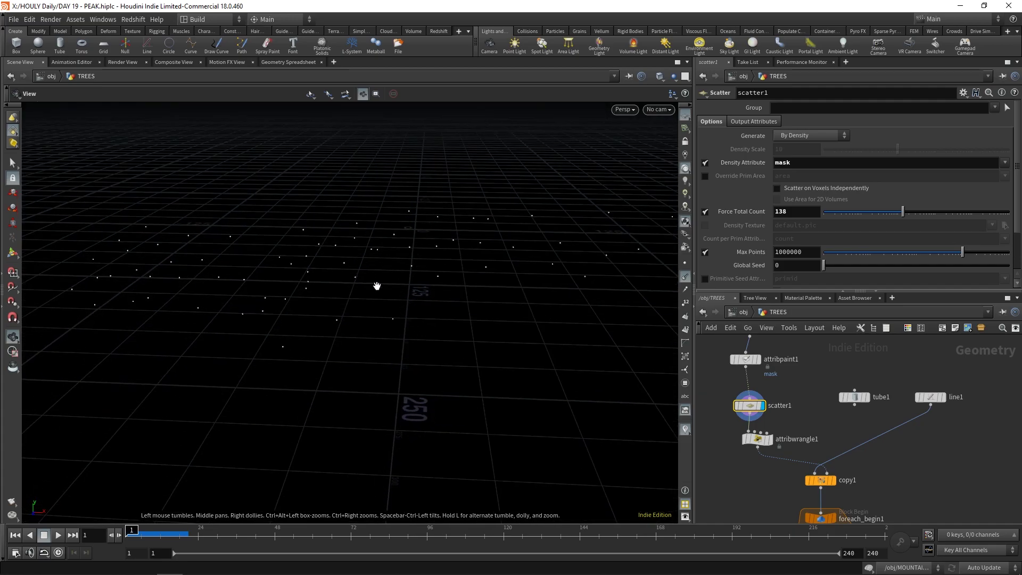
Display attribwrangle1 and review its VEX code for the normal blend and random length, including the Blend parameter
click(769, 440)
click(759, 440)
scroll(418, 267, up, 4)
drag(417, 266, 372, 385)
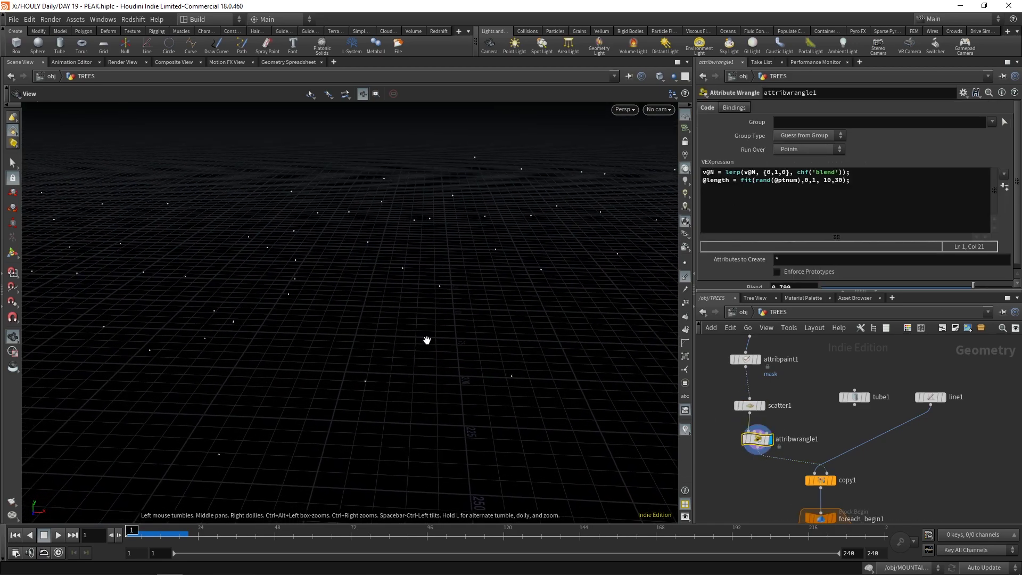
scroll(749, 269, down, 1)
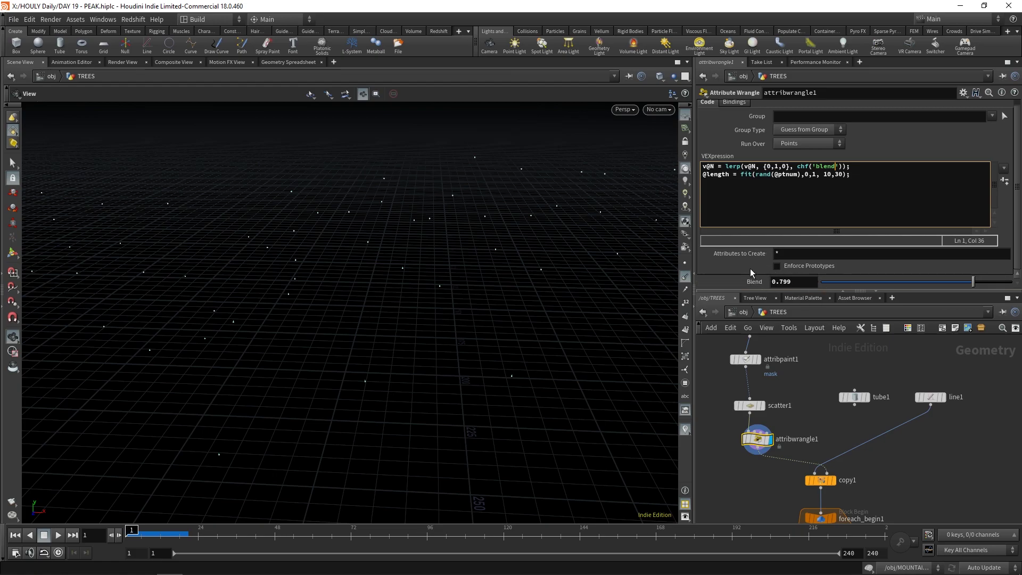
Display copy1 to view the lines of varying length copied onto the scattered points
middle_drag(867, 433, 804, 403)
scroll(804, 403, down, 1)
click(776, 443)
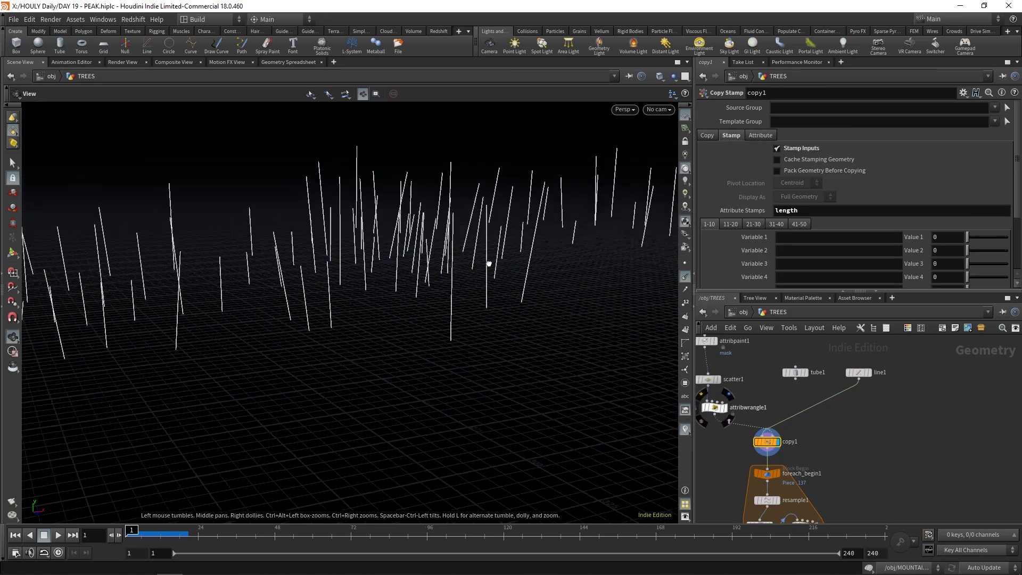
drag(492, 263, 470, 285)
scroll(851, 447, down, 1)
Step through resample1, attribwrangle2, polywire1 and normal2 inside the for-each loop to examine how one tree is built
middle_drag(854, 448, 819, 376)
scroll(819, 376, down, 1)
scroll(819, 377, up, 1)
middle_drag(868, 420, 859, 395)
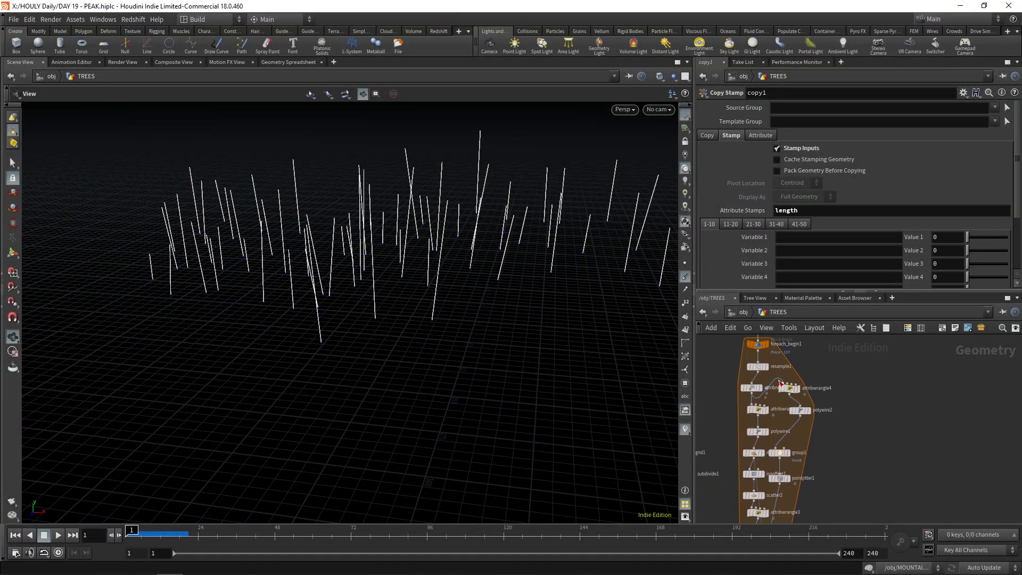
click(765, 367)
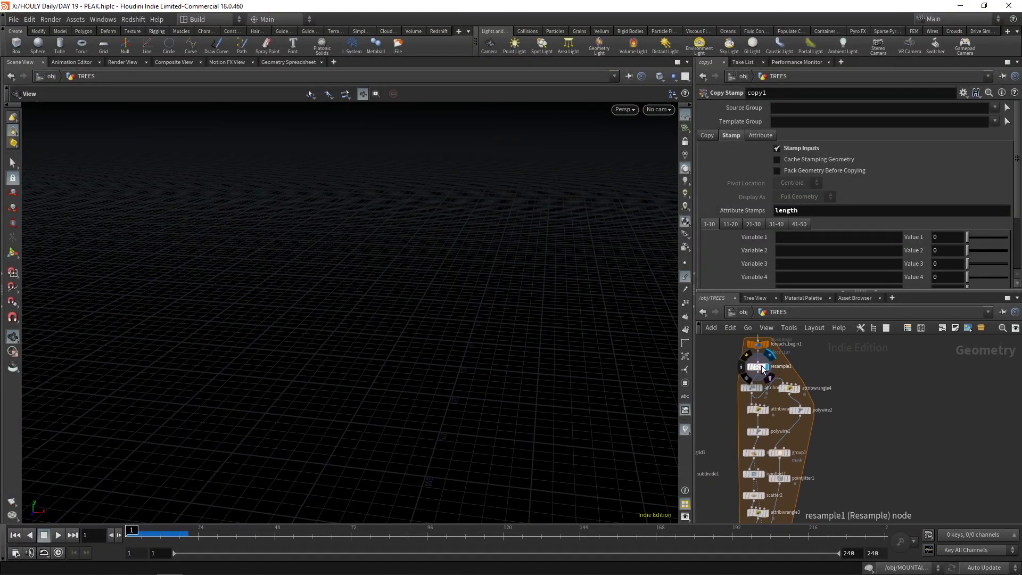
click(759, 410)
click(761, 432)
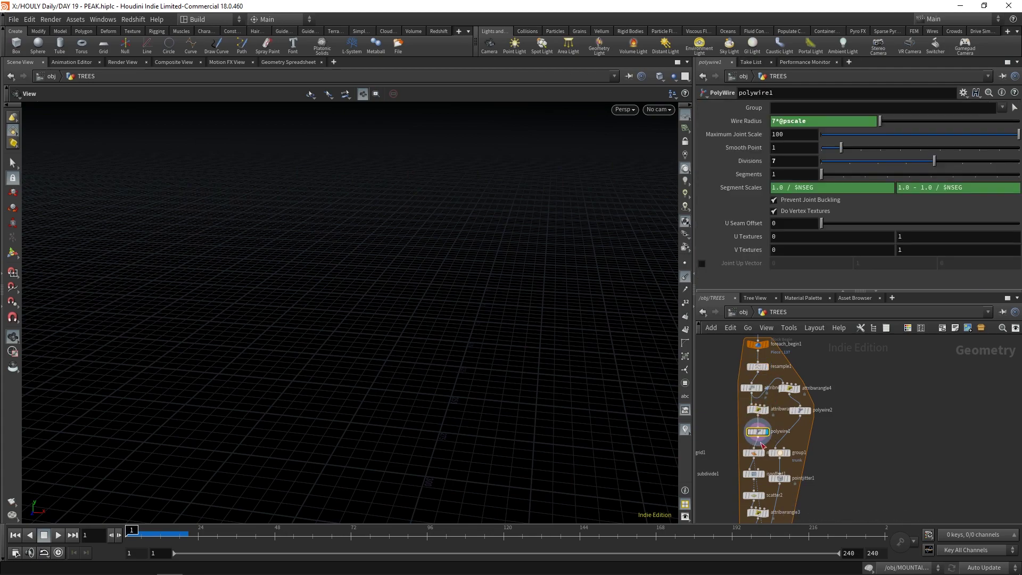
click(759, 452)
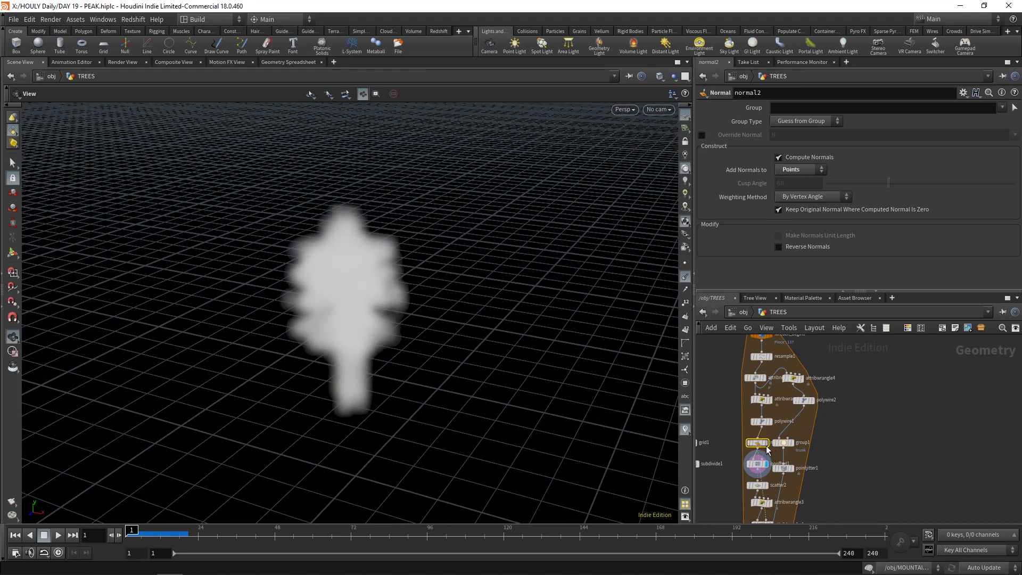
Display polywire1's tree-shaped mesh, then attribwrangle2, and review its pscale code and Scaler ramp
click(761, 421)
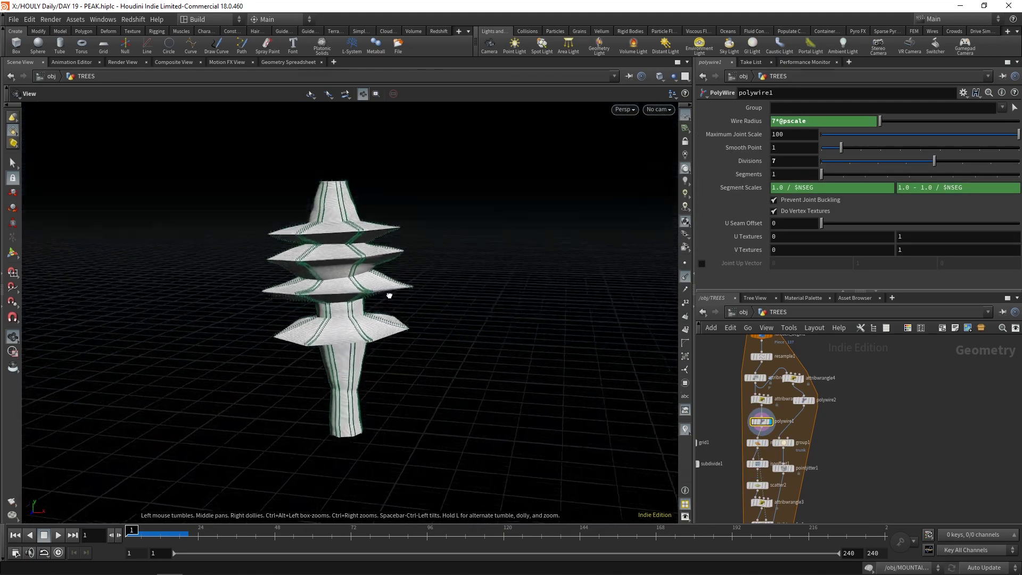
click(761, 399)
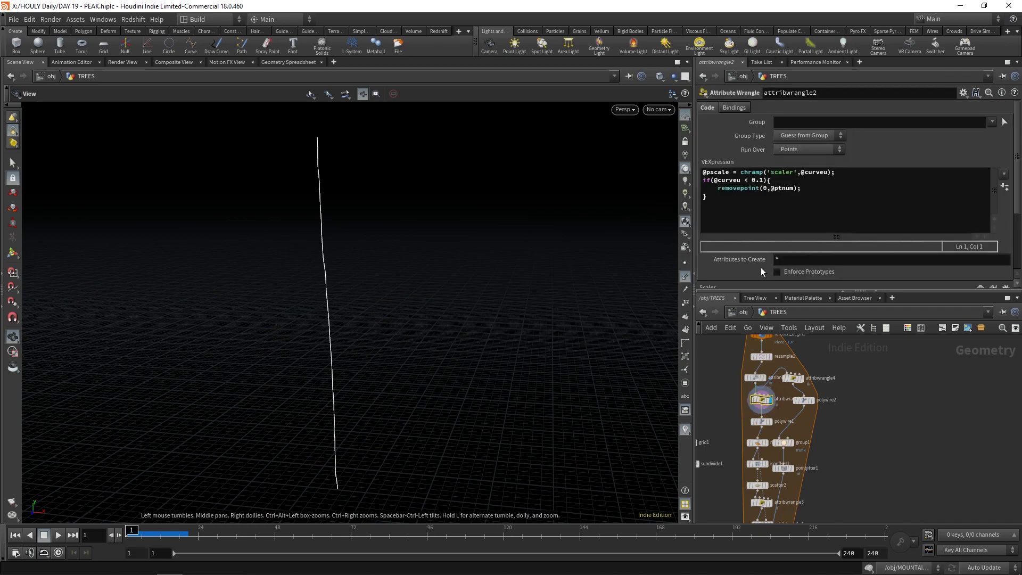
scroll(781, 258, down, 3)
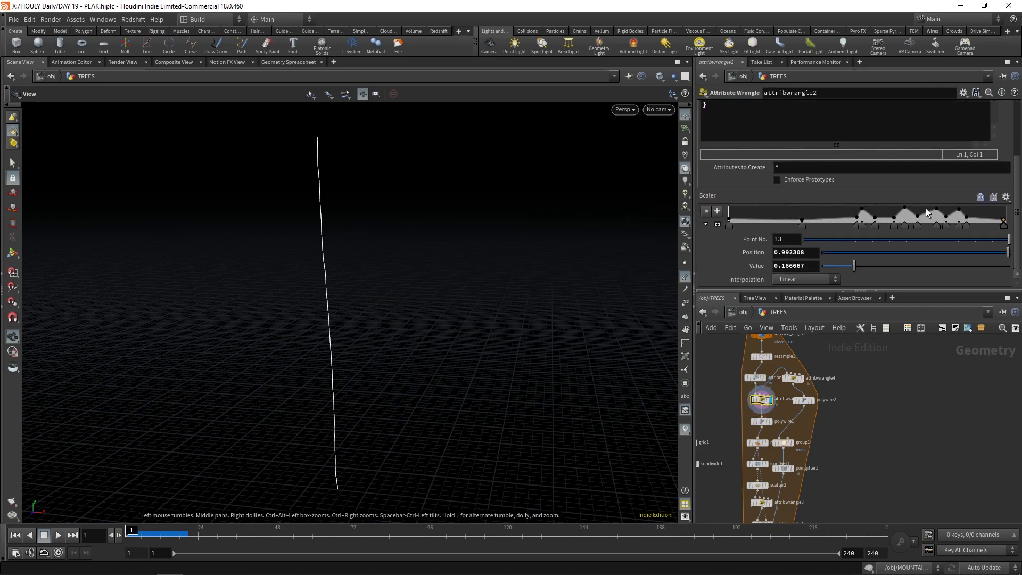
Review attribwrangle2's VEX code for pscale and low-curveu point removal, and display polywire1's tree-shaped mesh
scroll(788, 217, up, 2)
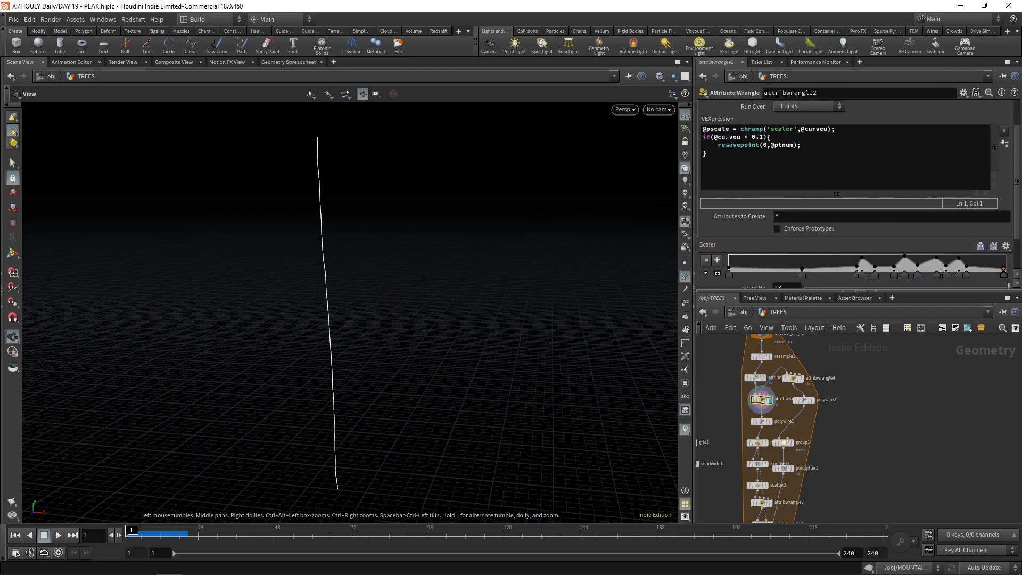
click(769, 421)
mouse_move(324, 227)
mouse_down()
mouse_move(338, 256)
mouse_move(325, 232)
mouse_up()
Display isooffset1 and scatter2 to examine how points are scattered inside the tree-shaped volume
middle_drag(758, 459, 765, 422)
scroll(764, 422, up, 2)
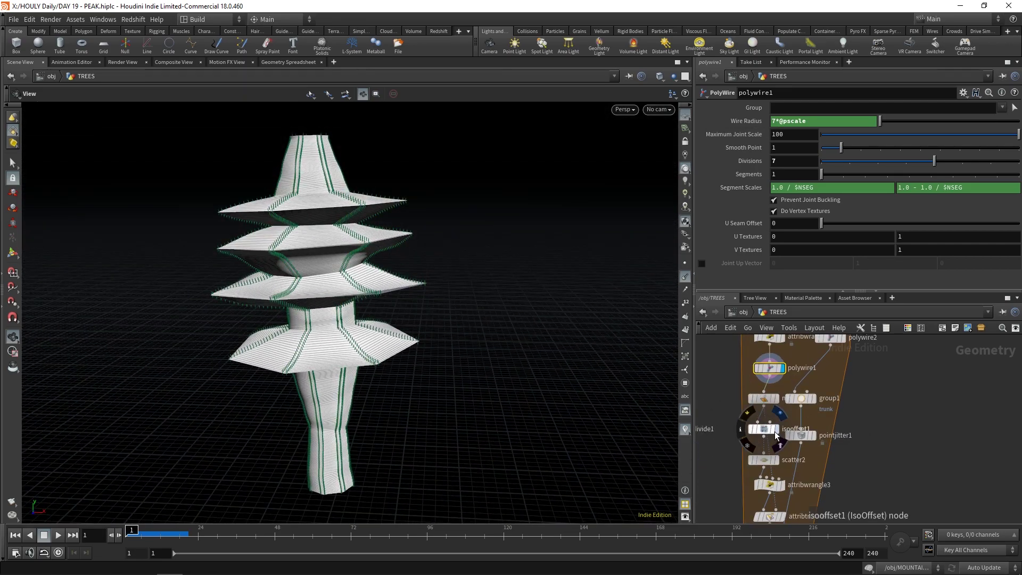
click(758, 427)
click(762, 459)
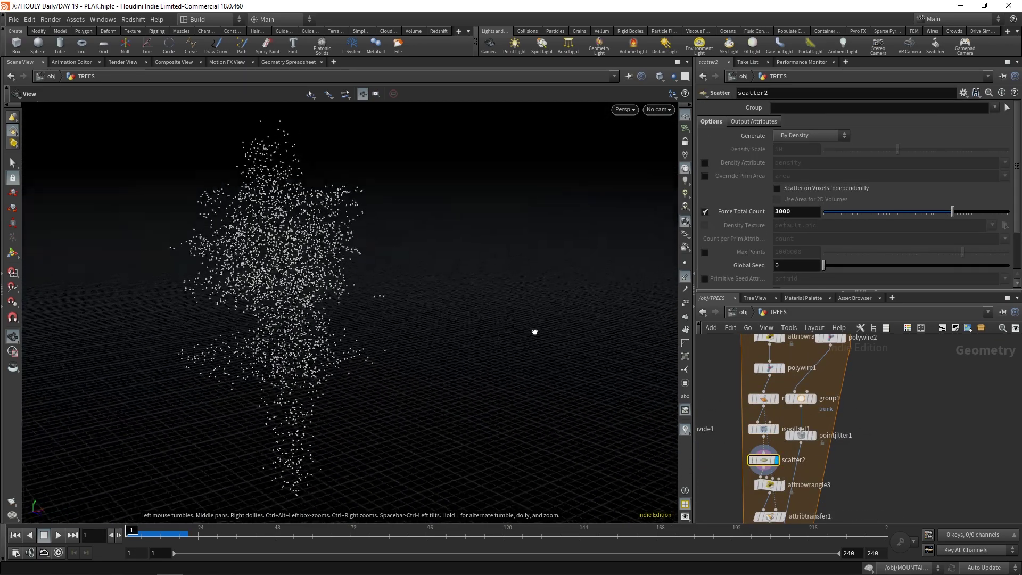
Display polywire2 and pointjitter1 on the trunk branch to examine the trunk mesh and its jittered points
scroll(807, 452, down, 2)
scroll(807, 452, up, 2)
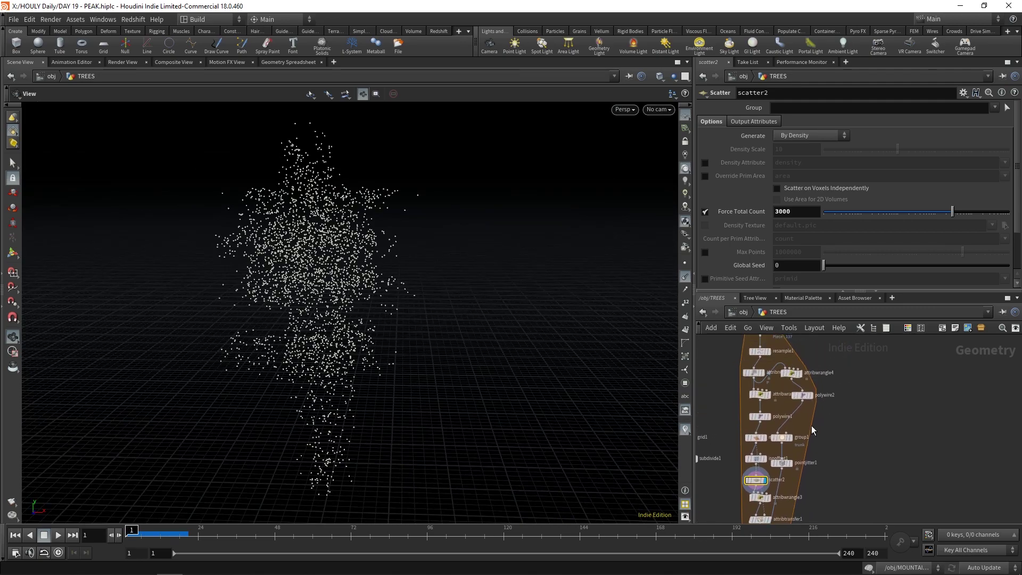
click(812, 389)
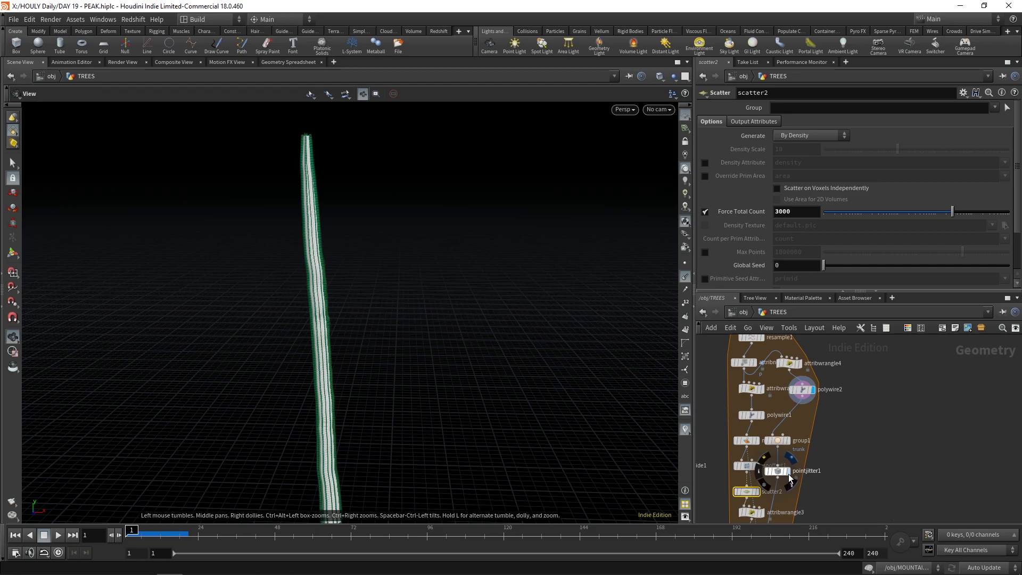
click(788, 471)
middle_drag(789, 471, 790, 428)
scroll(311, 333, up, 3)
click(682, 279)
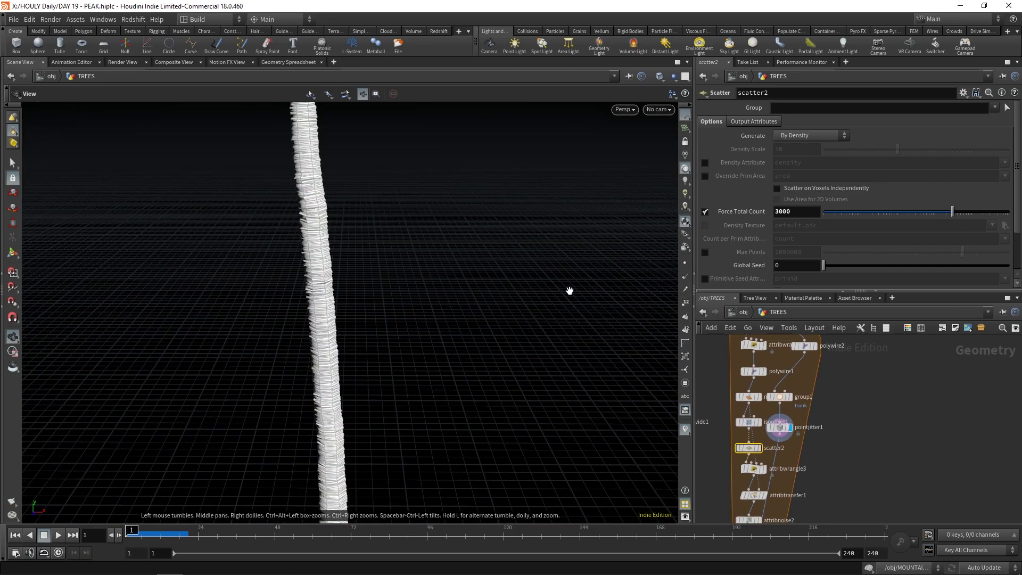
drag(530, 296, 532, 280)
Display merge2 to view the combined trunk and foliage, then foreach_end1 to view all the gathered trees
middle_drag(833, 445, 825, 325)
scroll(825, 372, down, 3)
scroll(801, 400, up, 3)
click(780, 392)
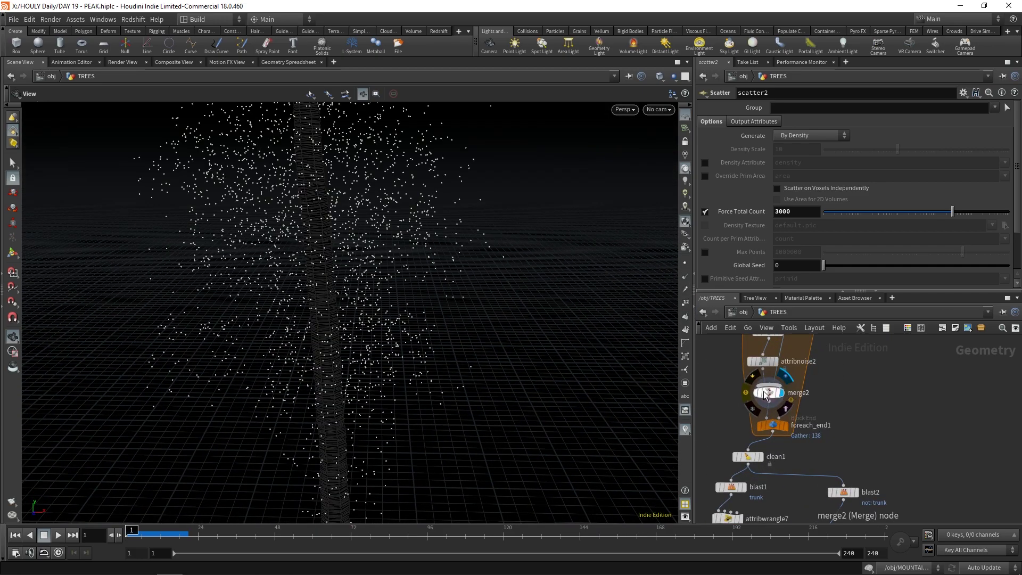
click(771, 392)
scroll(788, 432, down, 2)
middle_drag(797, 442, 800, 438)
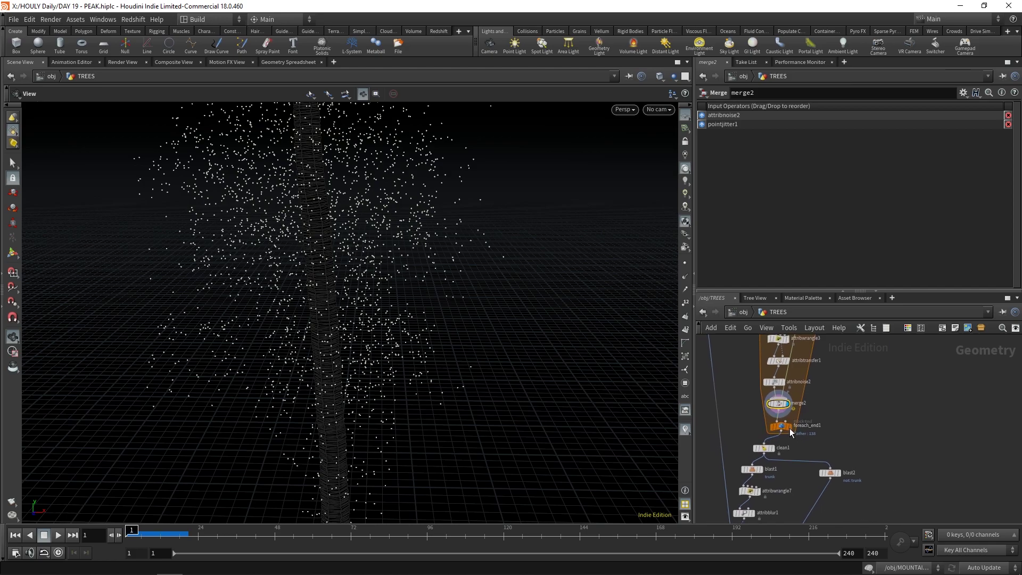
click(787, 422)
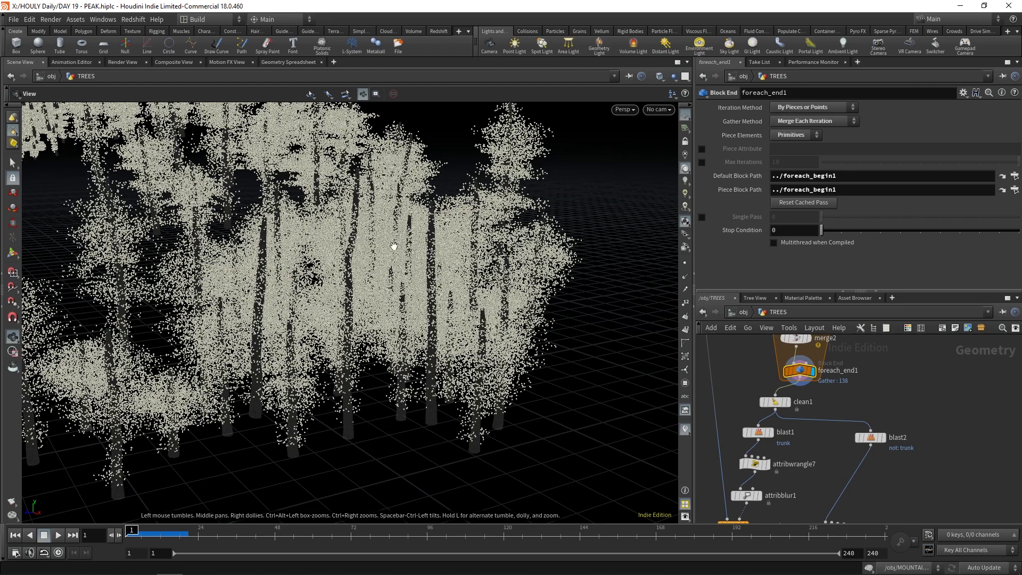
Display attribwrangle5 to view the leaves copied onto the points and the code assigning their random ramp colors
middle_drag(830, 466, 858, 372)
click(775, 433)
click(764, 436)
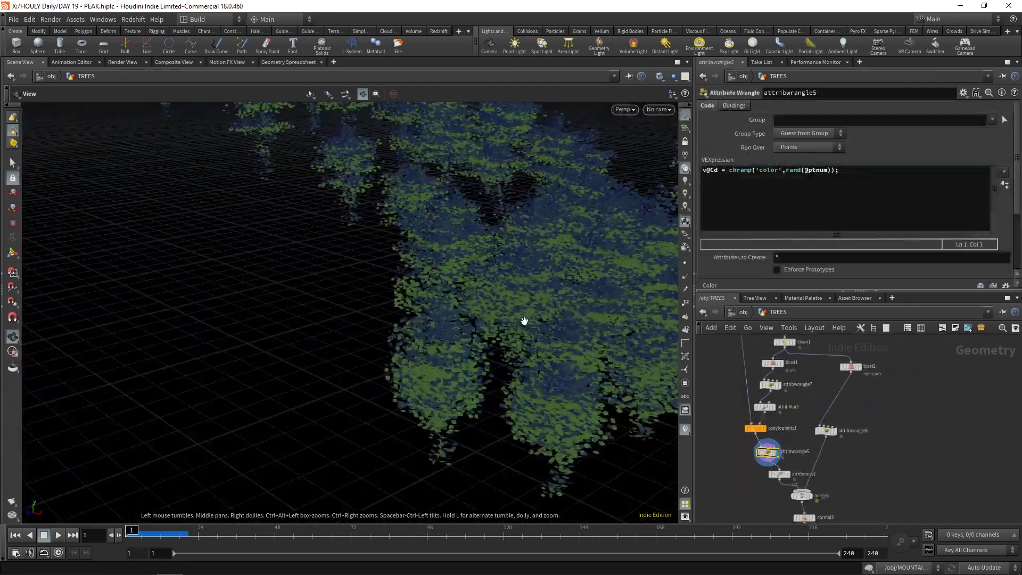
scroll(524, 321, up, 3)
Display attribnoise1 and inspect its Cd noise settings and the color variation across the foliage from several angles
middle_drag(817, 470, 802, 432)
scroll(802, 432, up, 3)
click(761, 438)
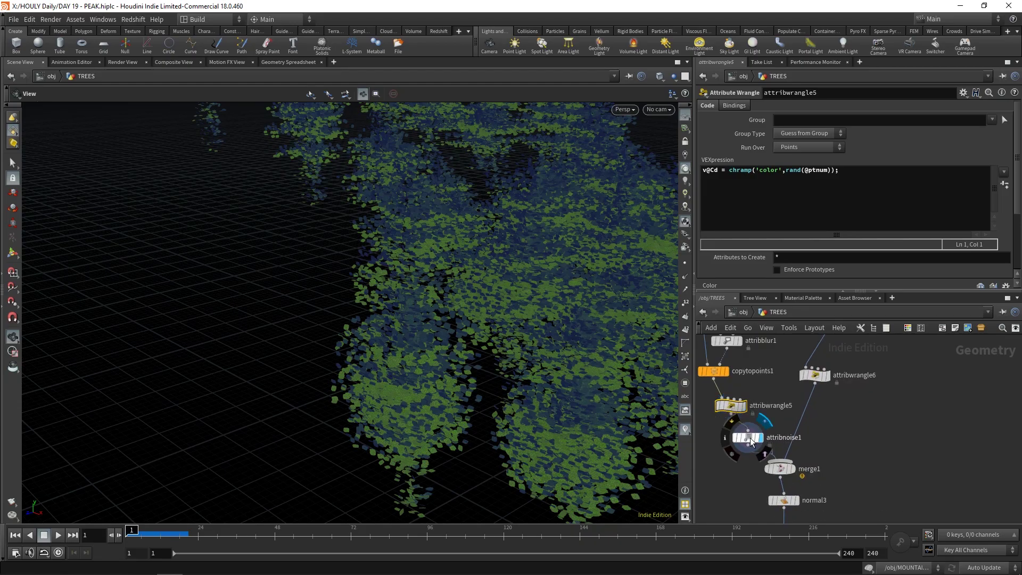
click(750, 442)
scroll(512, 296, down, 2)
drag(513, 296, 705, 208)
middle_drag(489, 260, 479, 266)
drag(479, 267, 496, 351)
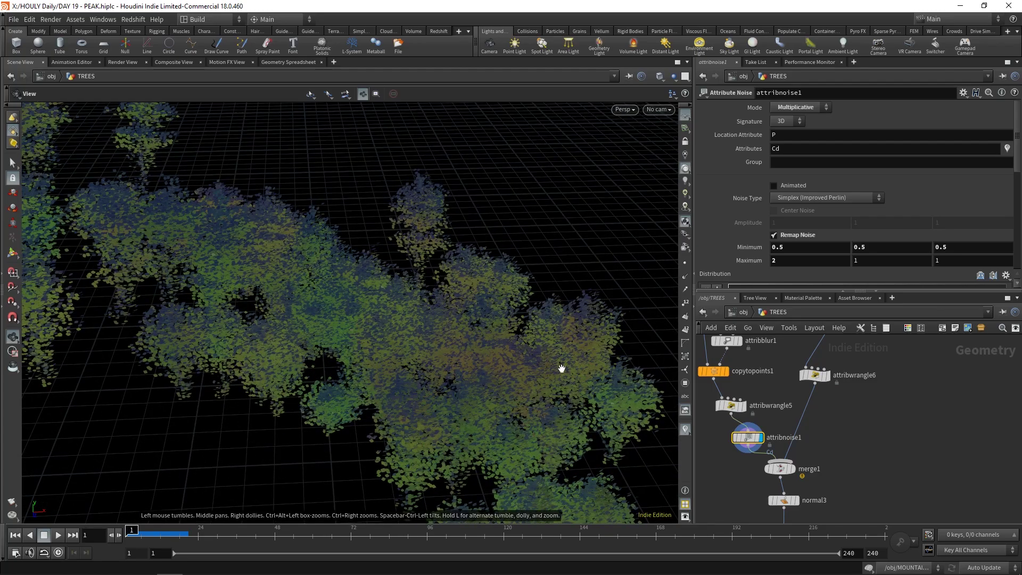
scroll(762, 439, up, 2)
Display merge1 with leaves and trunks combined, then step through normal3 to the packed trees at pack1
mouse_move(763, 441)
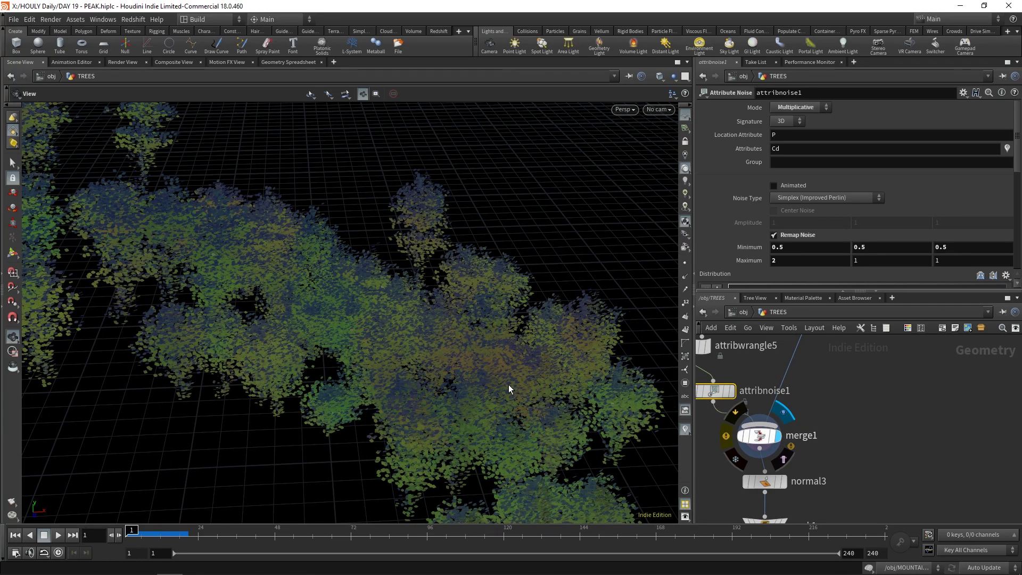
scroll(504, 381, down, 2)
middle_drag(816, 440, 811, 380)
click(778, 421)
click(780, 468)
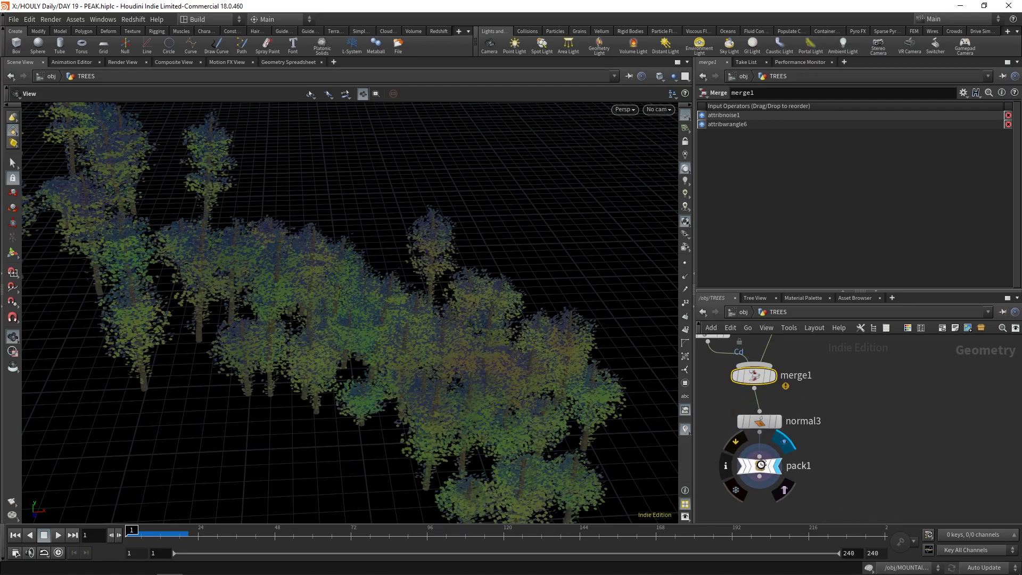
click(761, 465)
drag(479, 341, 404, 293)
Return to the object level and view the trees in place around the rock pile on the mountain
click(744, 313)
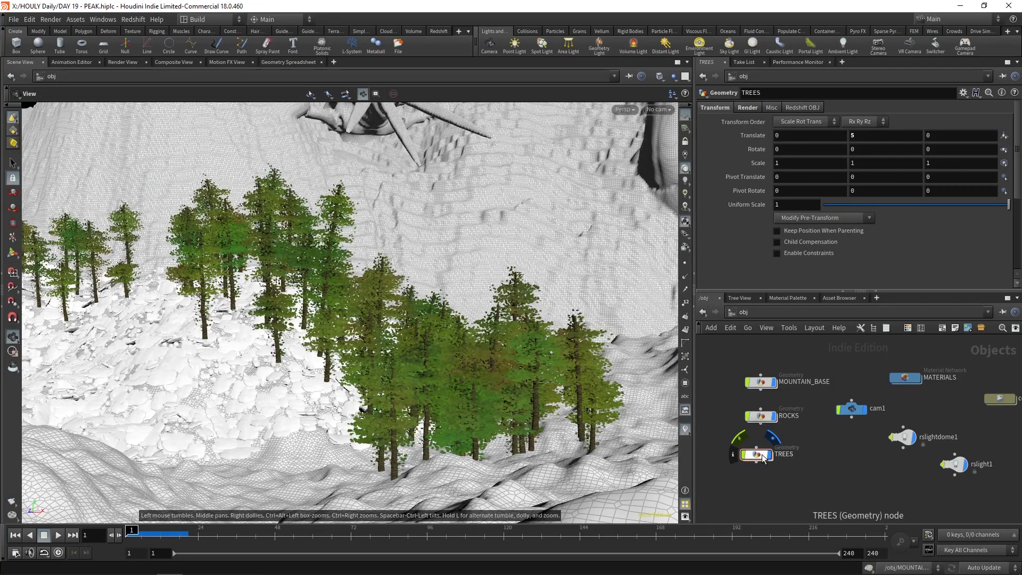
drag(469, 341, 429, 309)
middle_drag(429, 308, 429, 264)
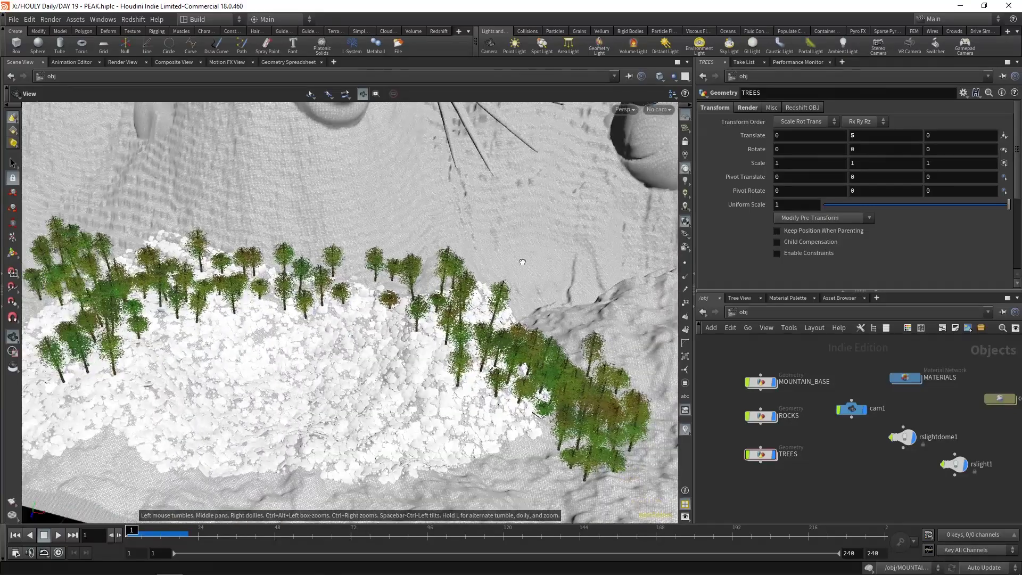